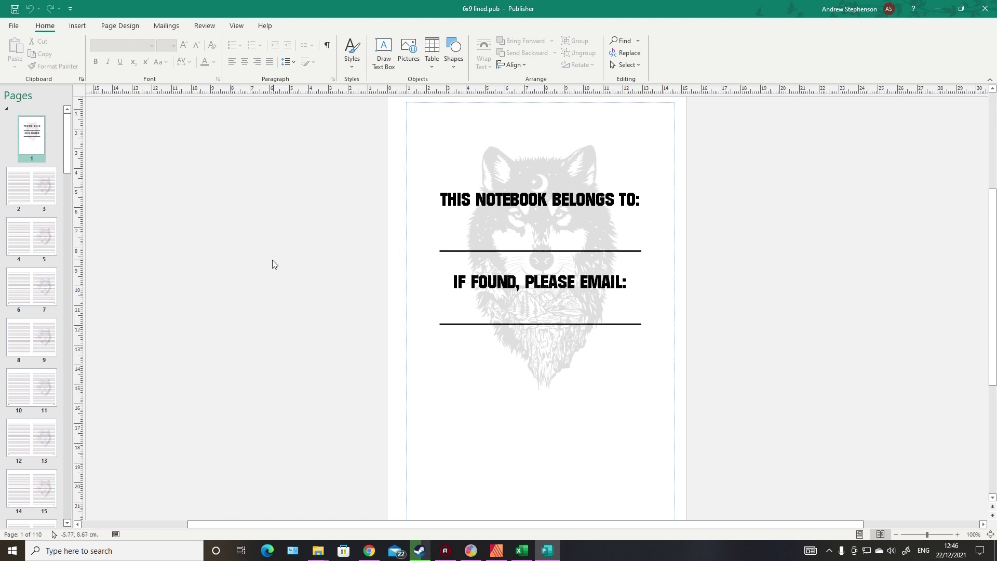
Delete pages 4 through 110, keeping only the title page and the lined spread 2–3
left_click(24, 242)
left_click_drag(70, 166, 67, 514)
left_click(34, 509, "shift")
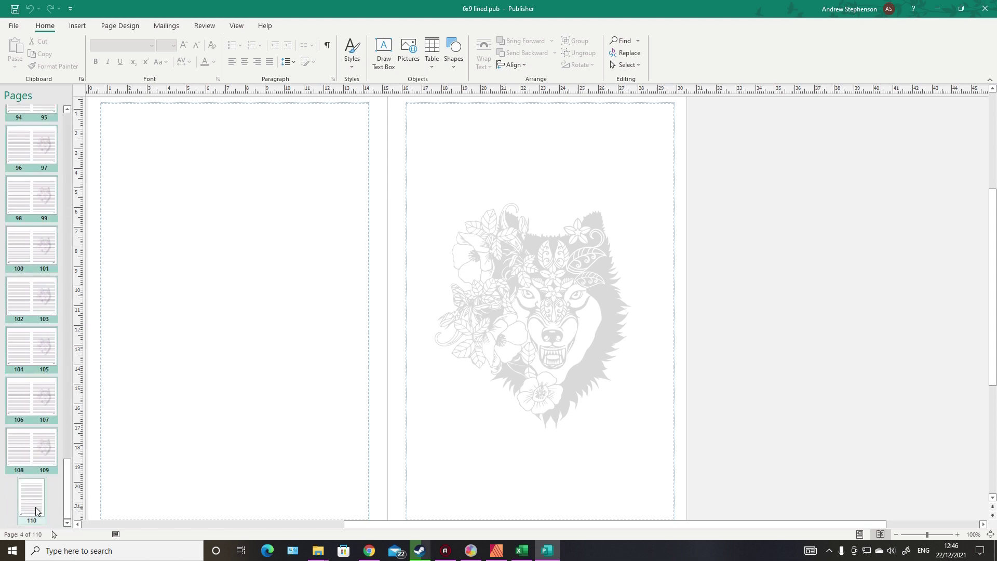
right_click(36, 511)
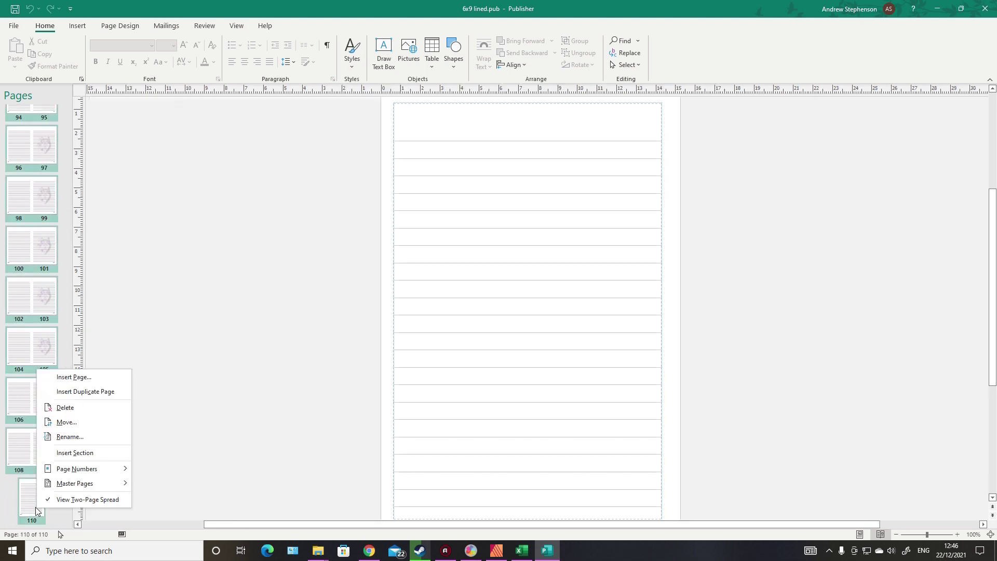
left_click(66, 409)
left_click(484, 312)
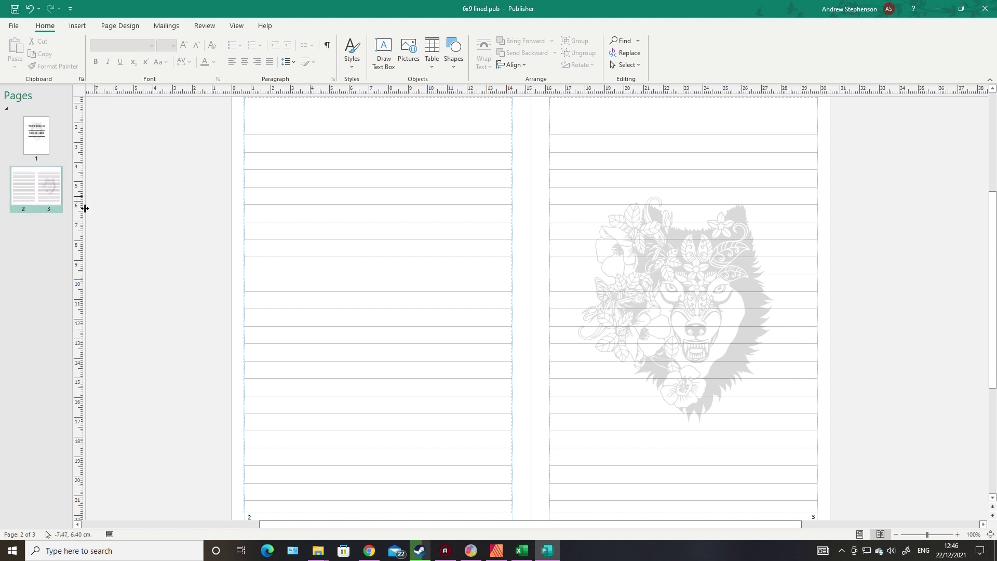
scroll(108, 203, "up", 1)
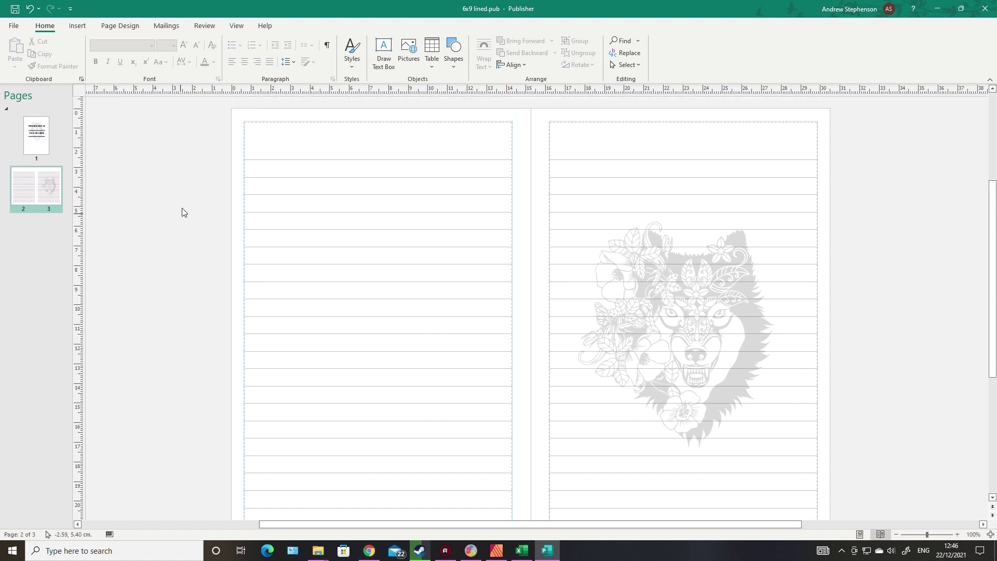
Copy all the objects on the title page
left_click(42, 148)
left_click_drag(747, 465, 291, 122)
right_click(508, 215)
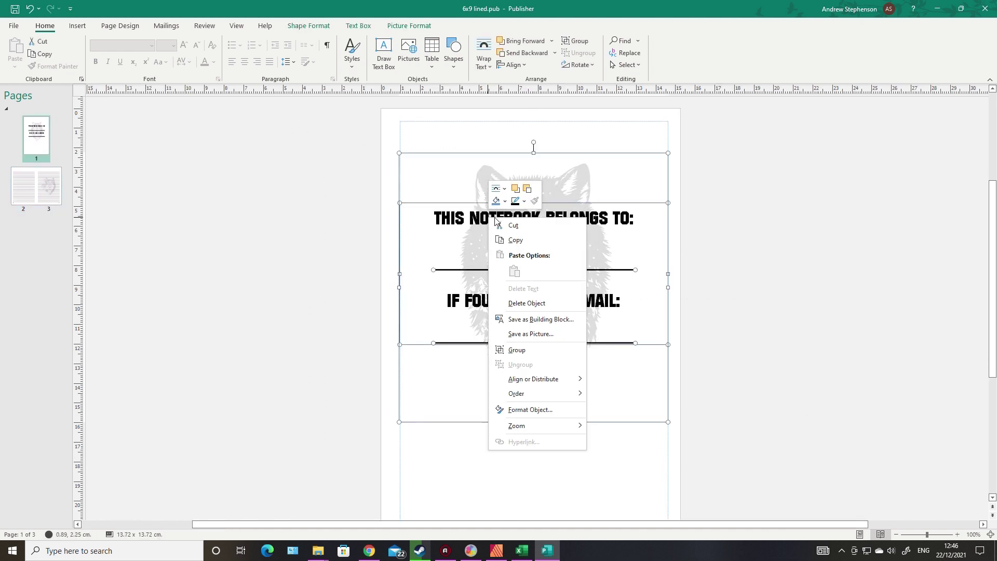
left_click(525, 238)
left_click(347, 253)
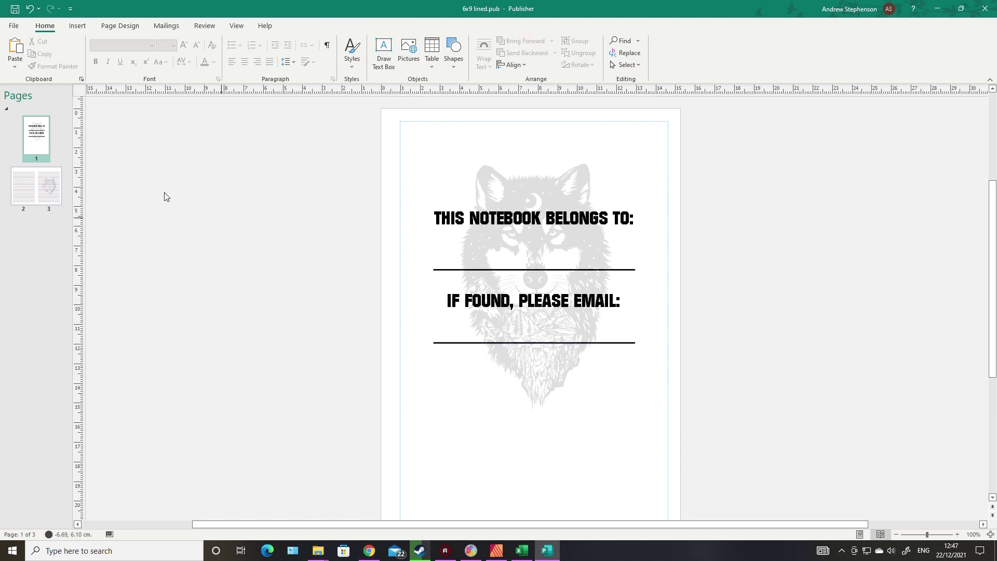
Delete the title page so the lined wolf page becomes page 1
right_click(39, 144)
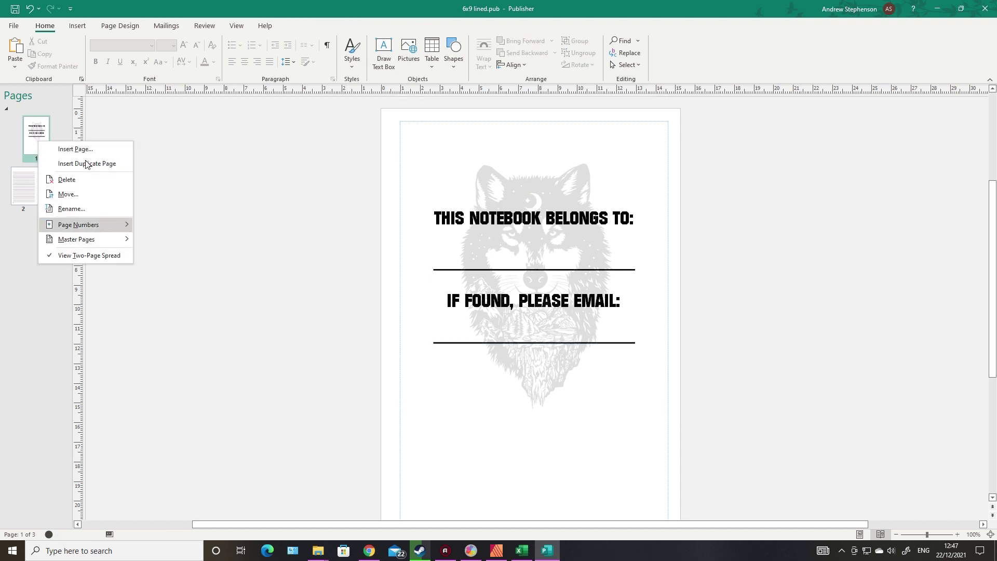
left_click(93, 183)
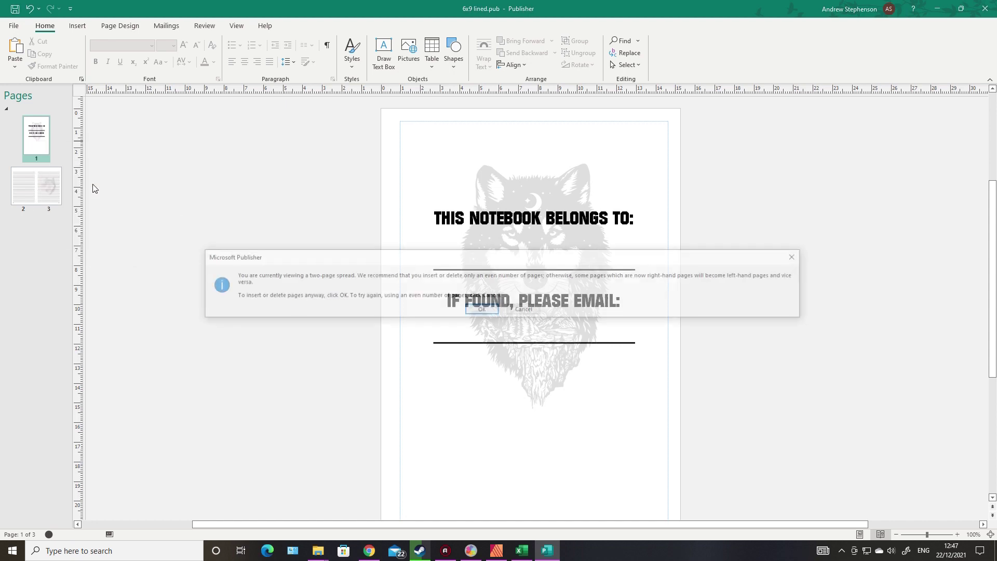
left_click(487, 310)
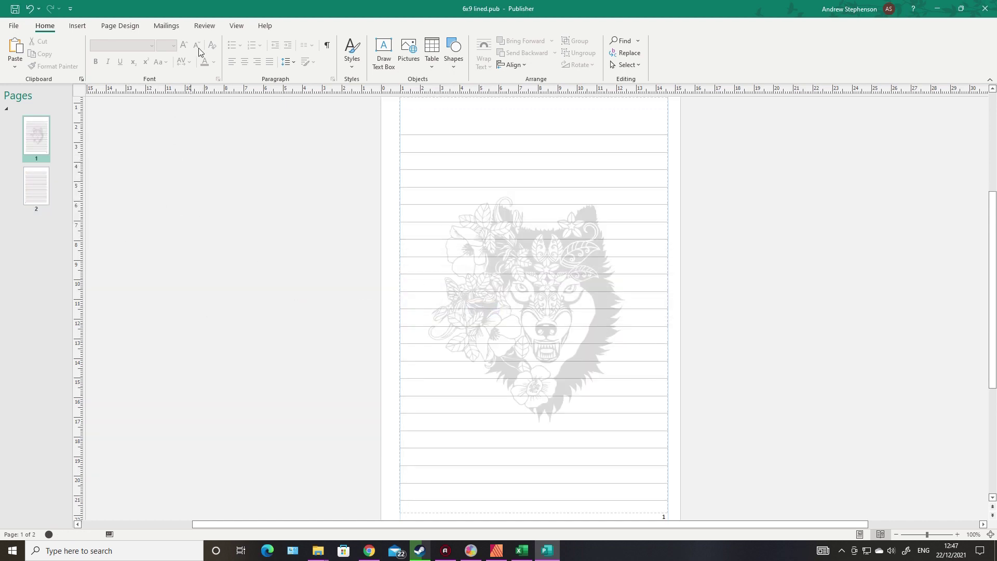
On the master page, remove the page number field from the footers
left_click(236, 25)
left_click(45, 63)
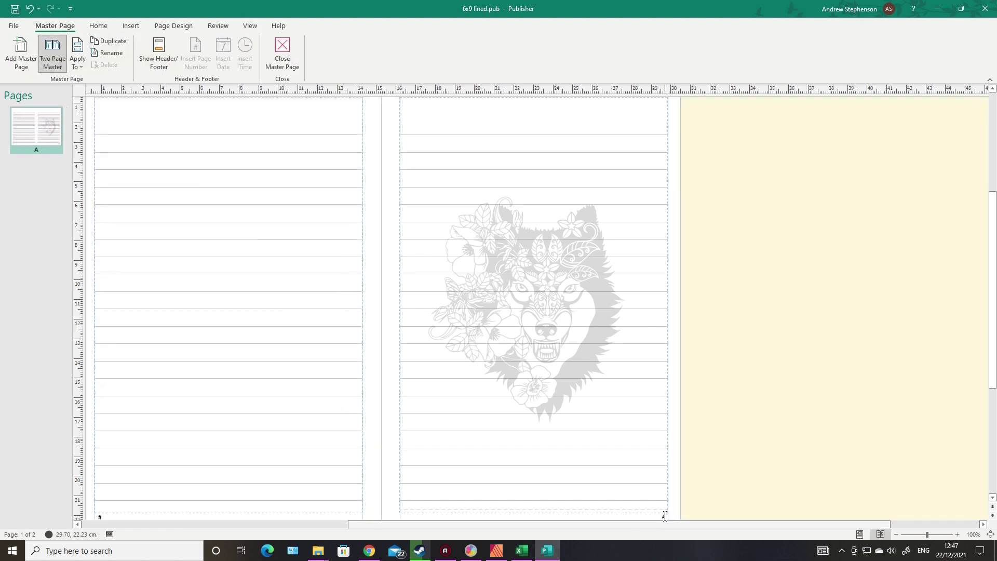
left_click(663, 516)
key("shift+Left")
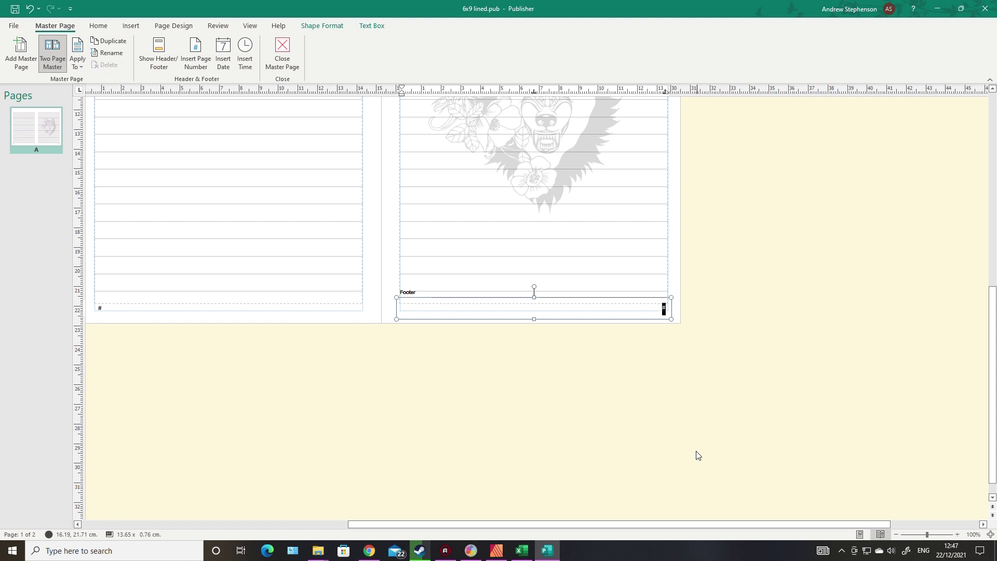
key("BackSpace")
left_click(396, 305)
left_click(100, 308)
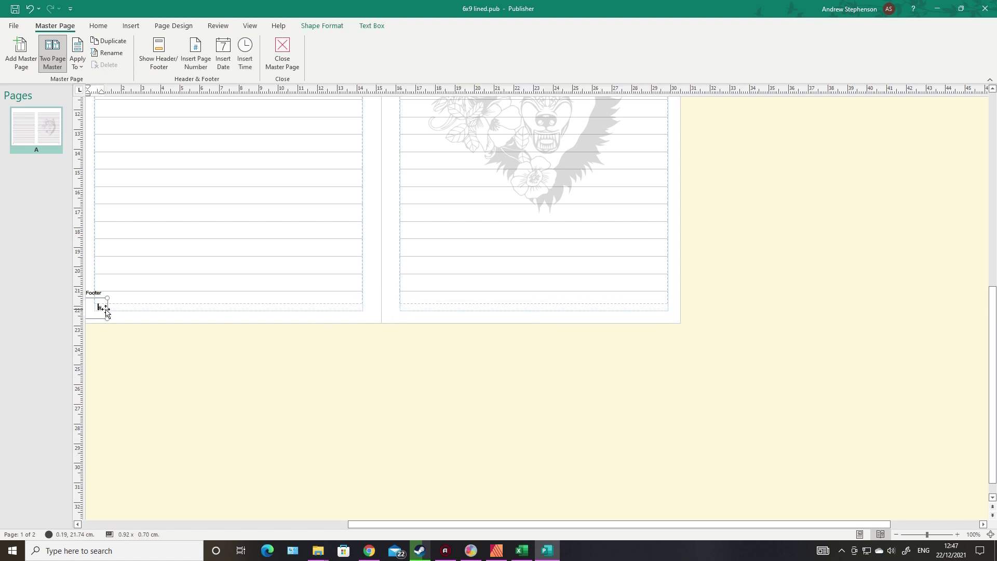
left_click(379, 389)
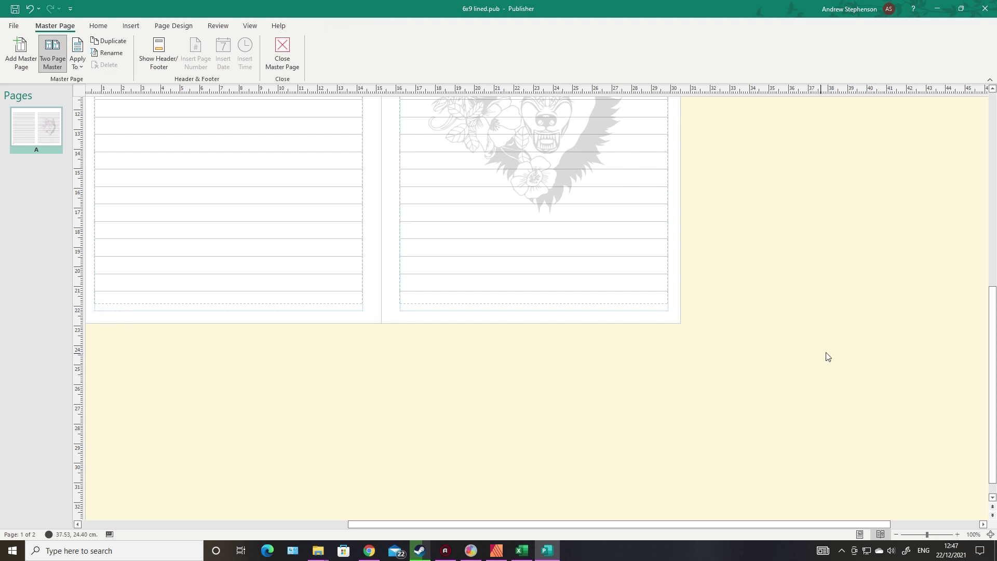
Look over the two-page lined wolf master, then return to normal page view
scroll(807, 321, "up", 2)
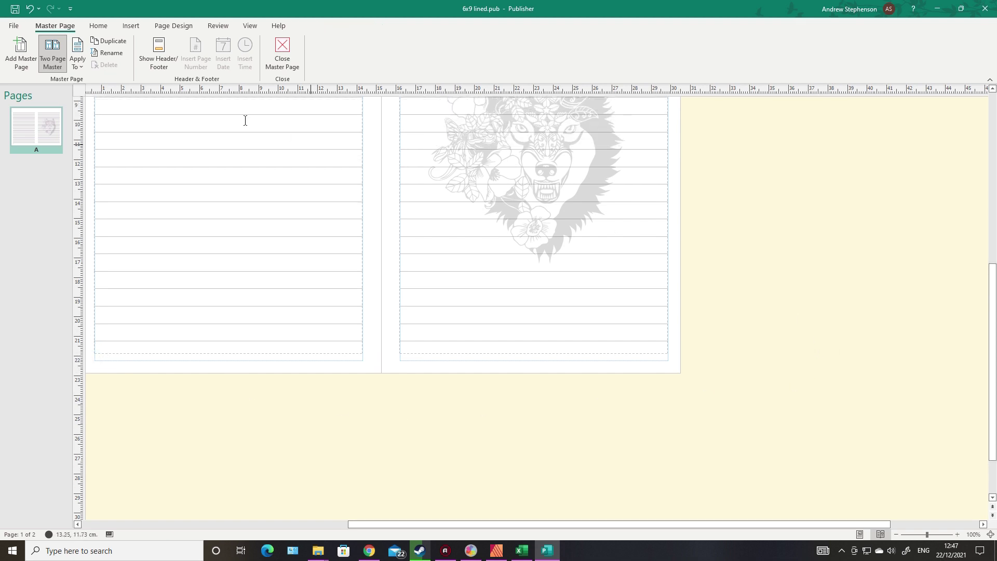
scroll(850, 345, "up", 2)
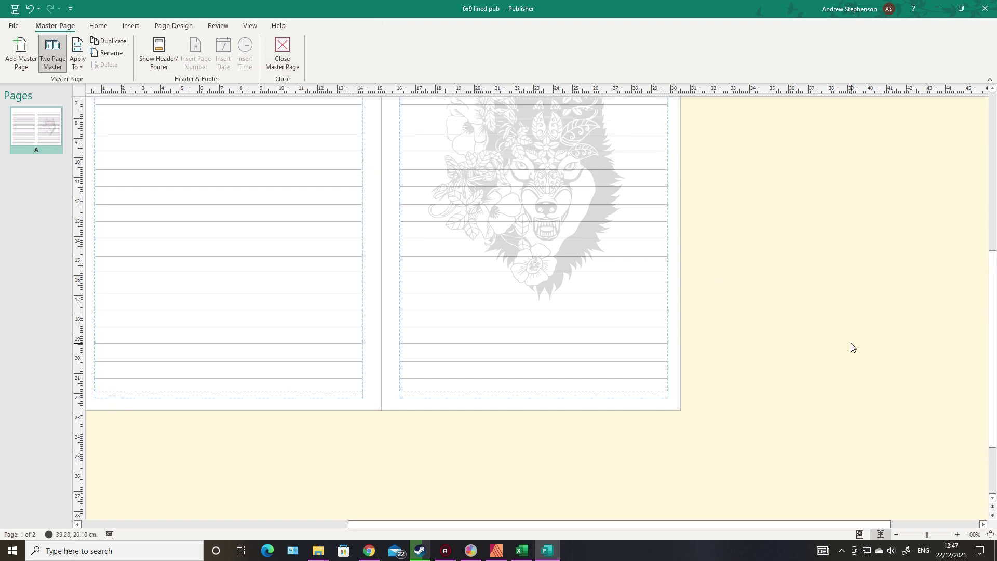
left_click_drag(810, 526, 663, 526)
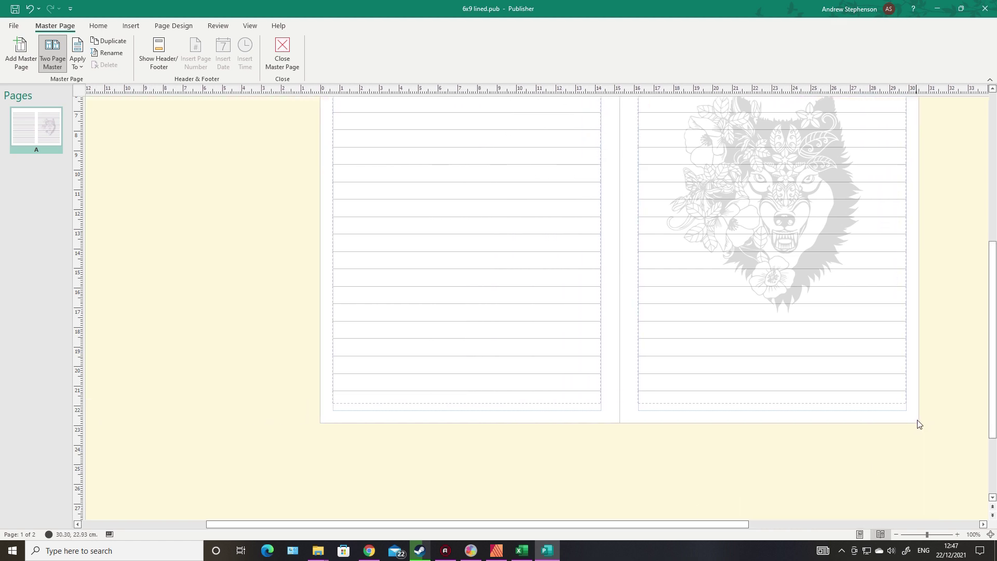
scroll(918, 414, "up", 8)
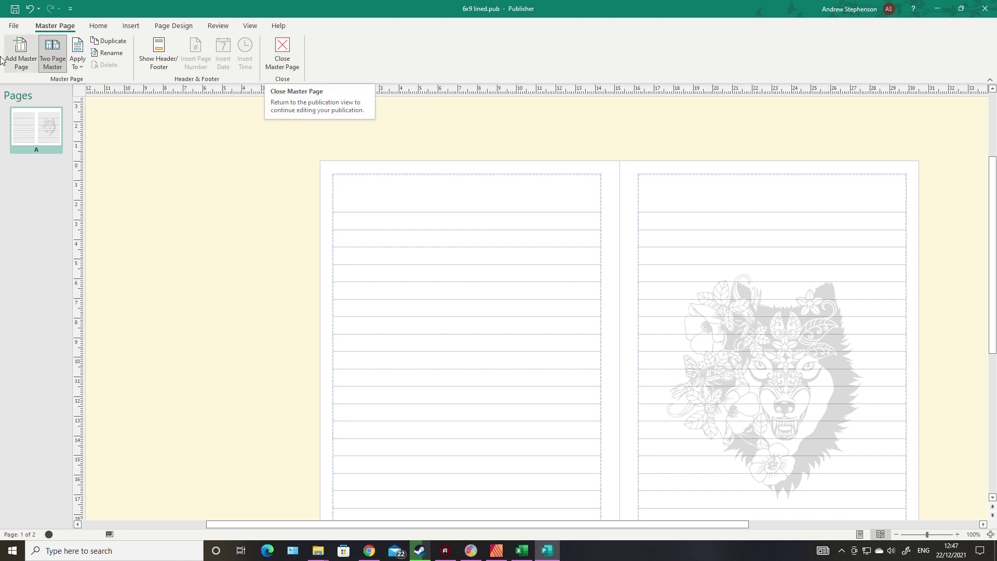
left_click(282, 49)
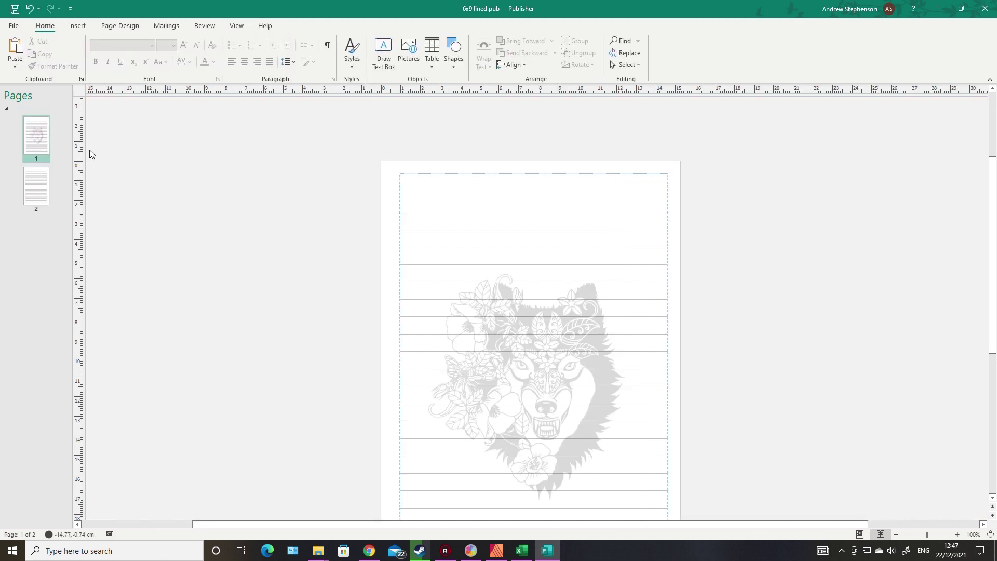
scroll(319, 262, "down", 1)
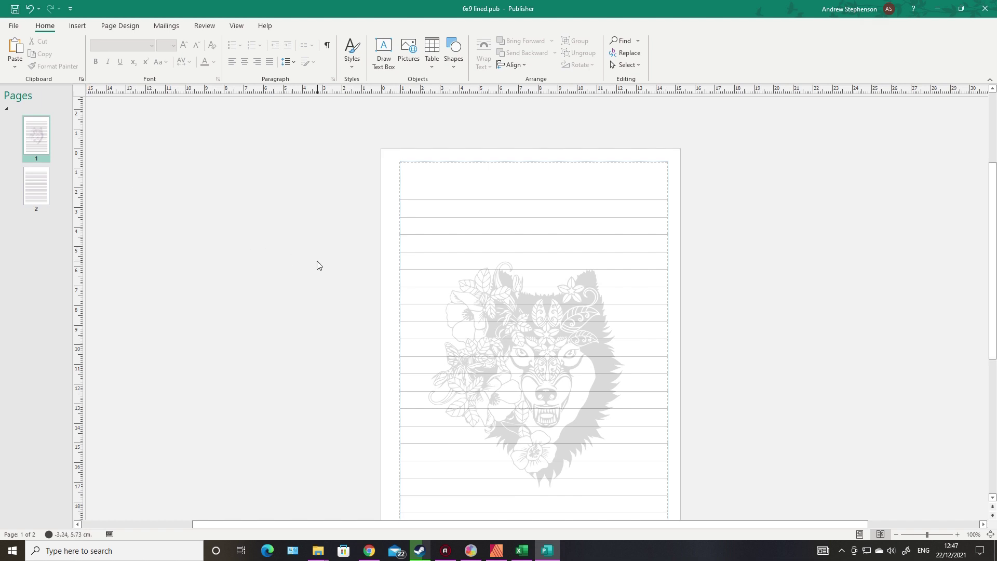
left_click(31, 189)
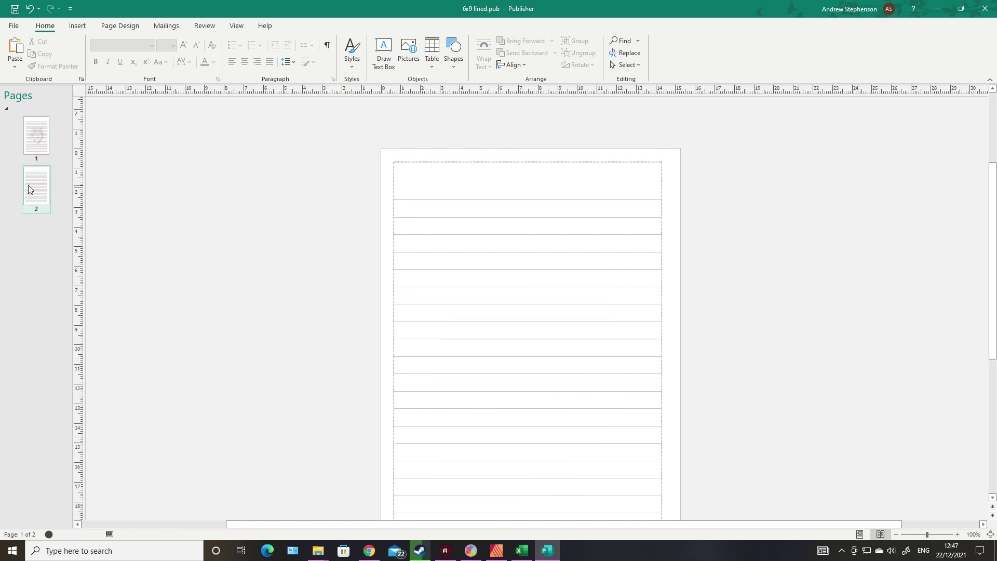
scroll(733, 301, "down", 3)
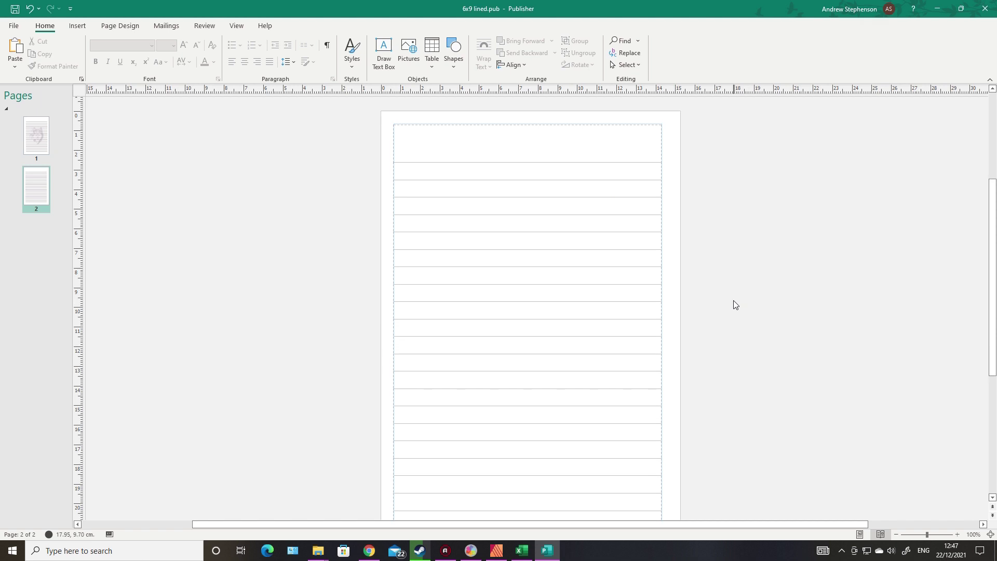
scroll(727, 298, "up", 2)
left_click(30, 139)
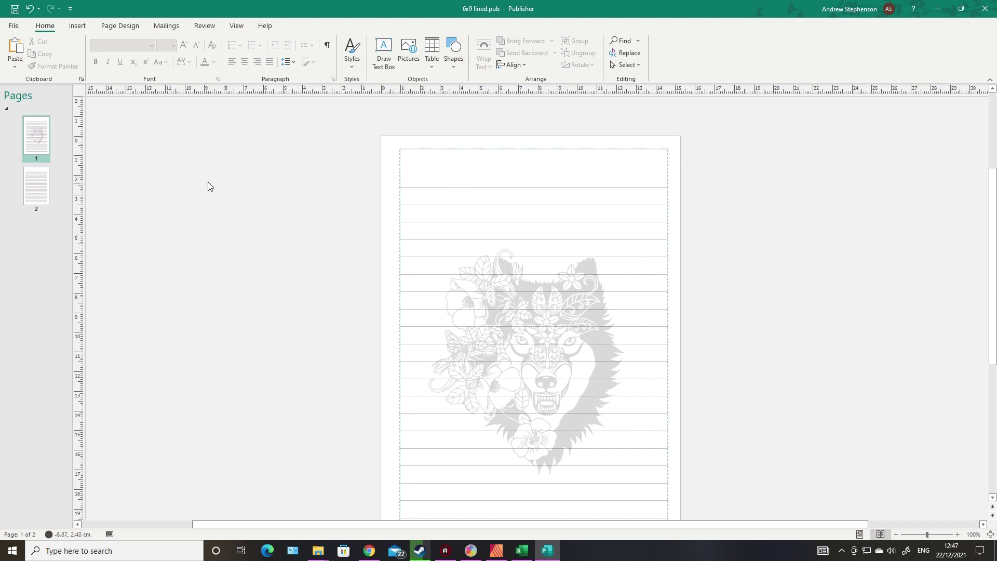
left_click(165, 27)
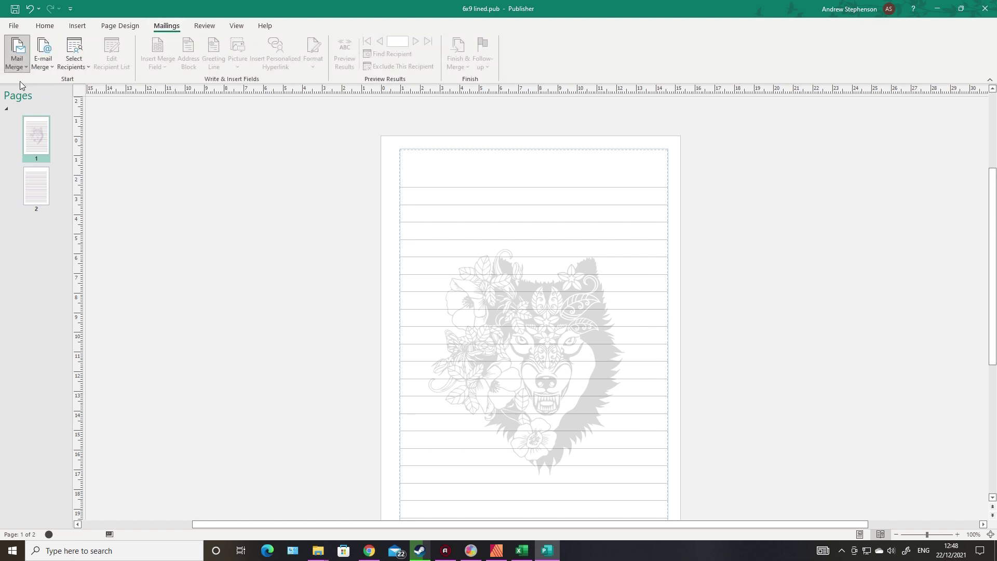
Start the Mail Merge wizard and bring prompts test.xlsx forward in Excel
left_click(16, 67)
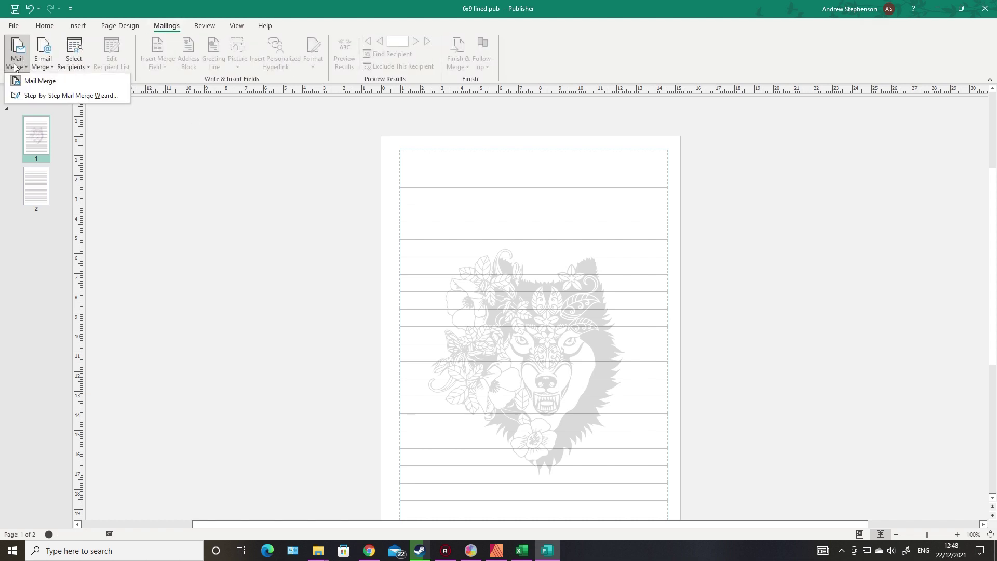
left_click(35, 96)
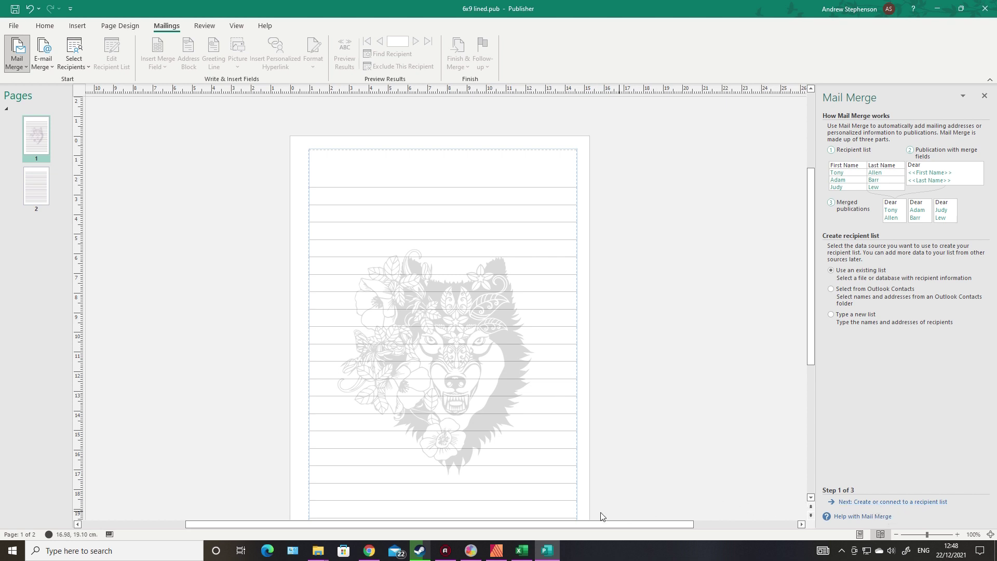
left_click(527, 547)
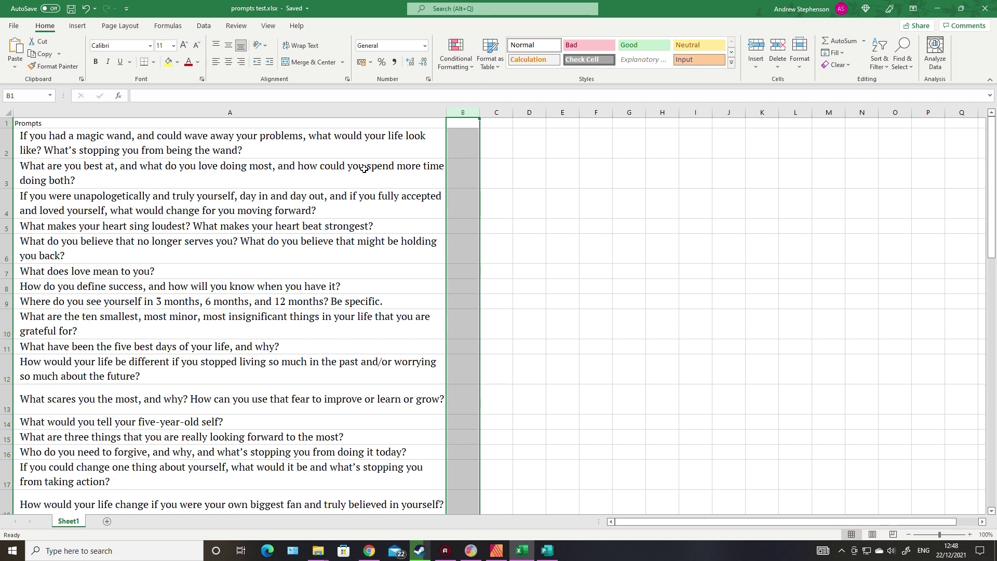
Close Excel and link prompts test.xlsx from Downloads (Sheet1$, with headers) as the recipient list
left_click(989, 7)
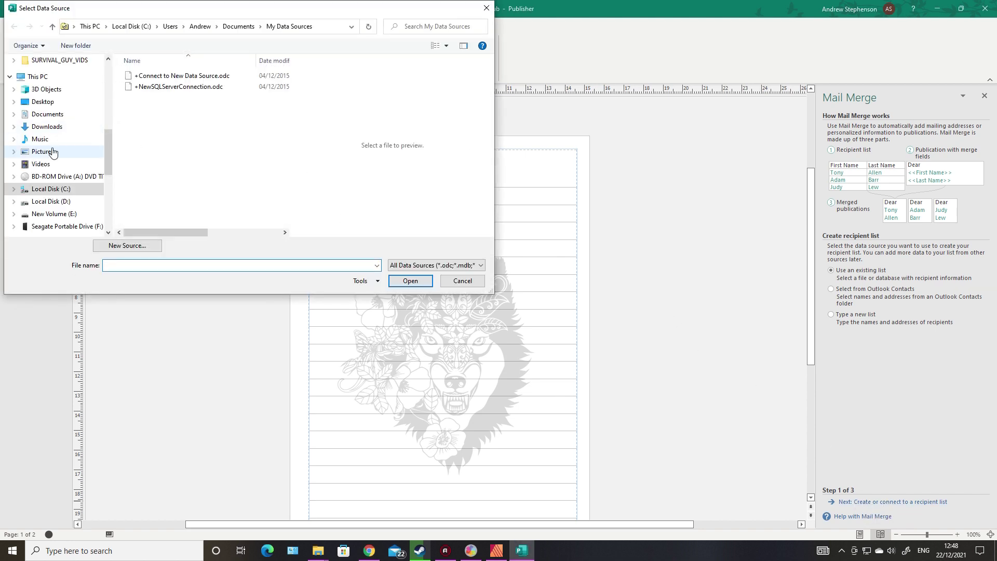
left_click(57, 129)
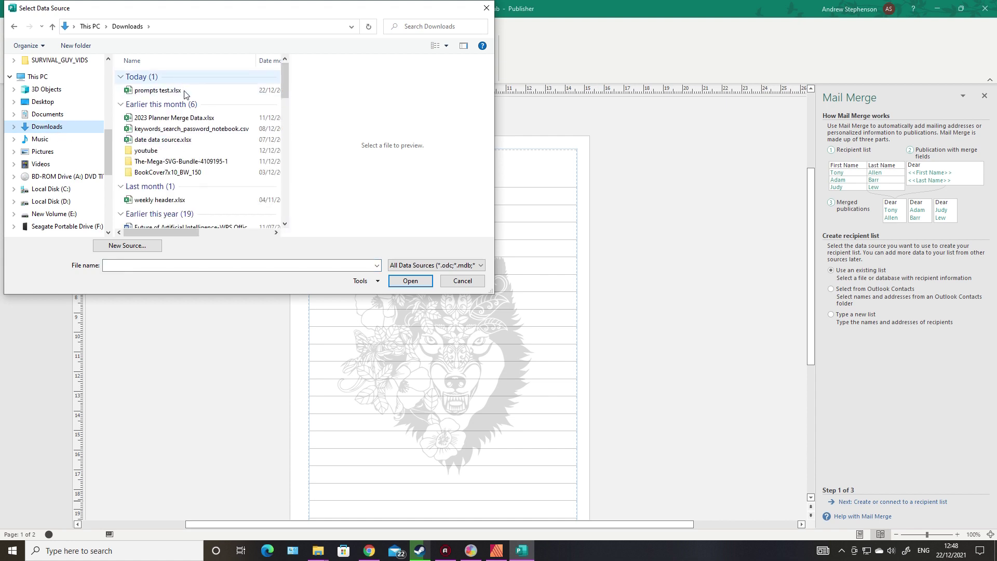
double_click(158, 90)
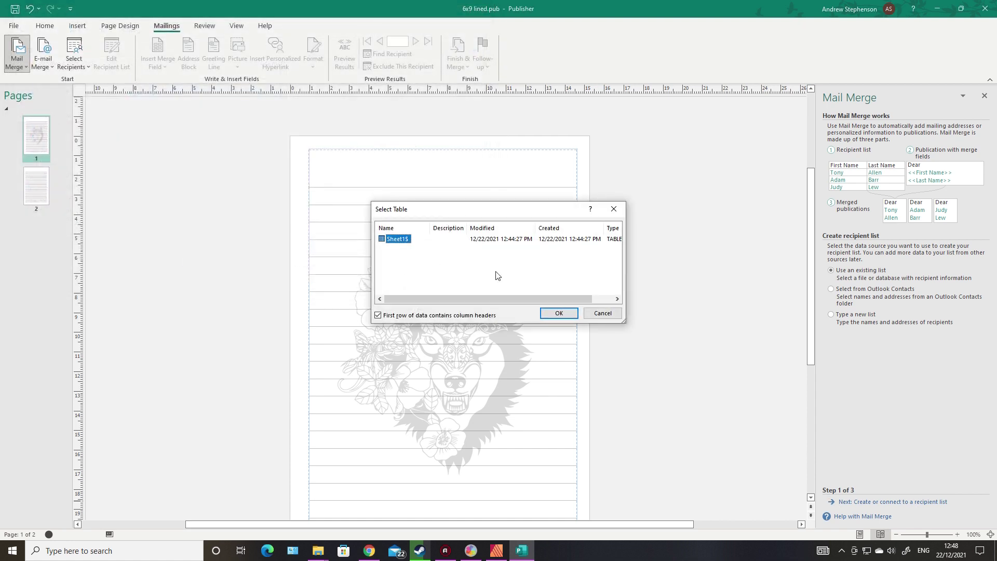
left_click(562, 314)
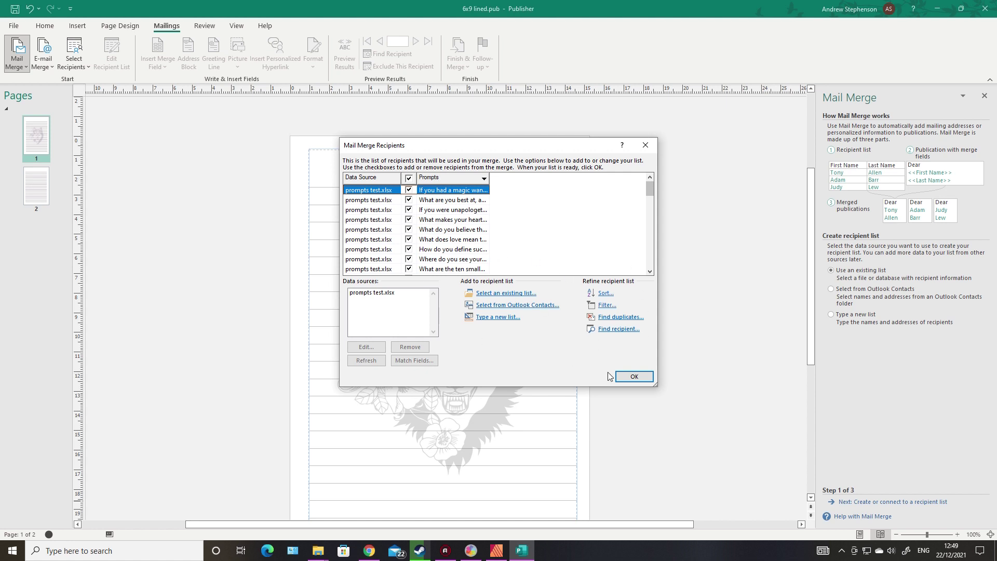
left_click(634, 376)
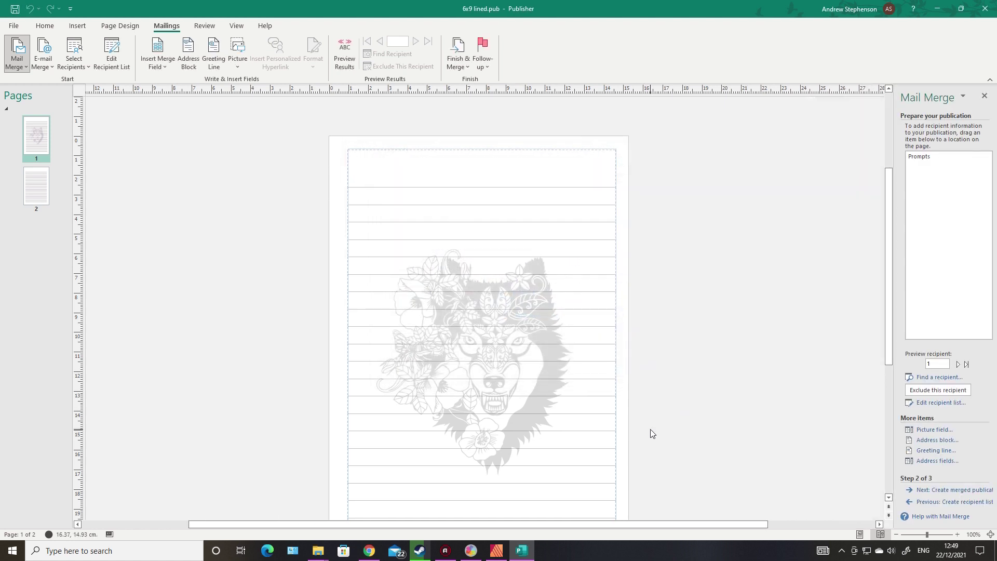
Insert the Prompts field and size its box across the top, about 6.35 cm tall
left_click(931, 157)
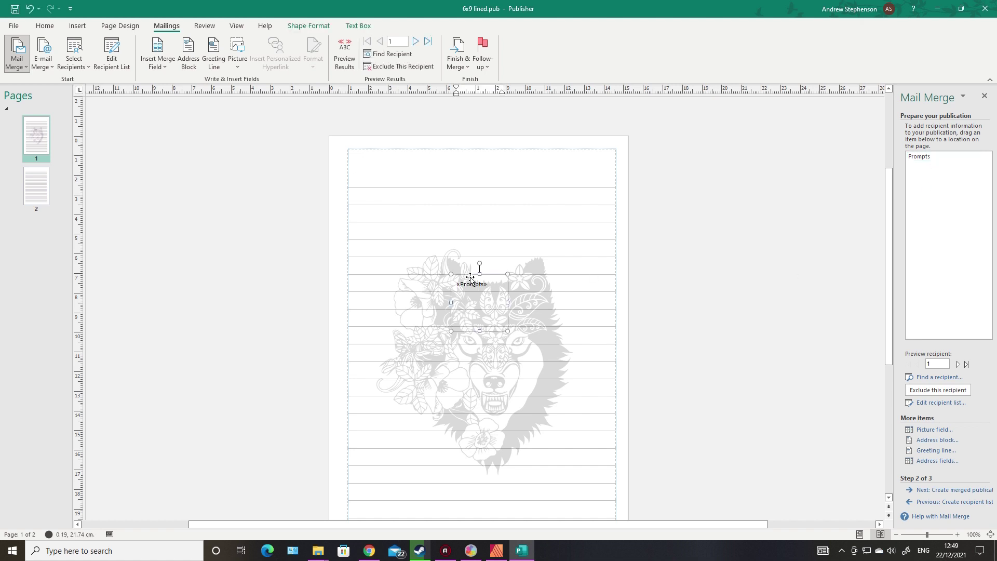
left_click_drag(470, 278, 360, 147)
left_click_drag(398, 174, 617, 184)
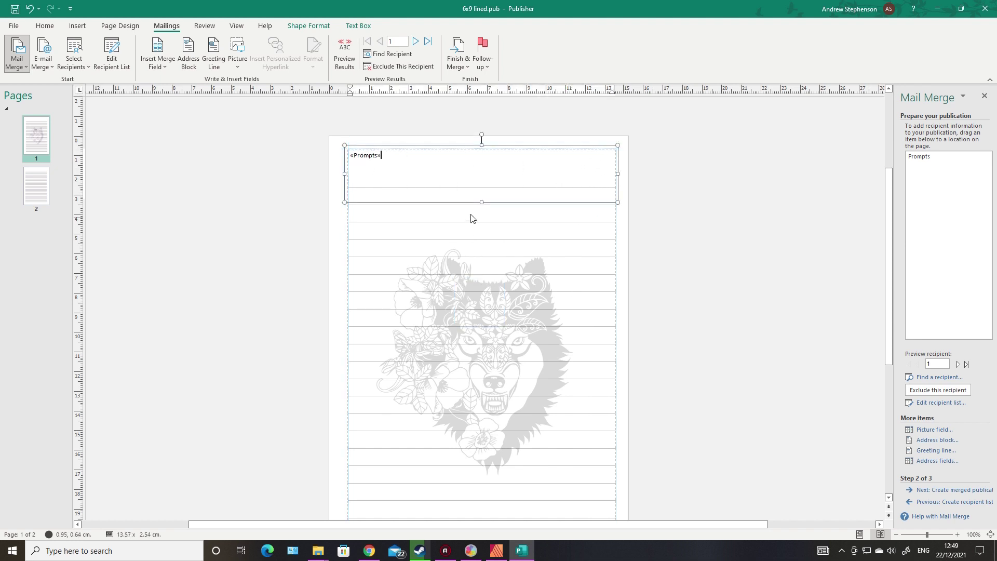
left_click_drag(481, 203, 481, 230)
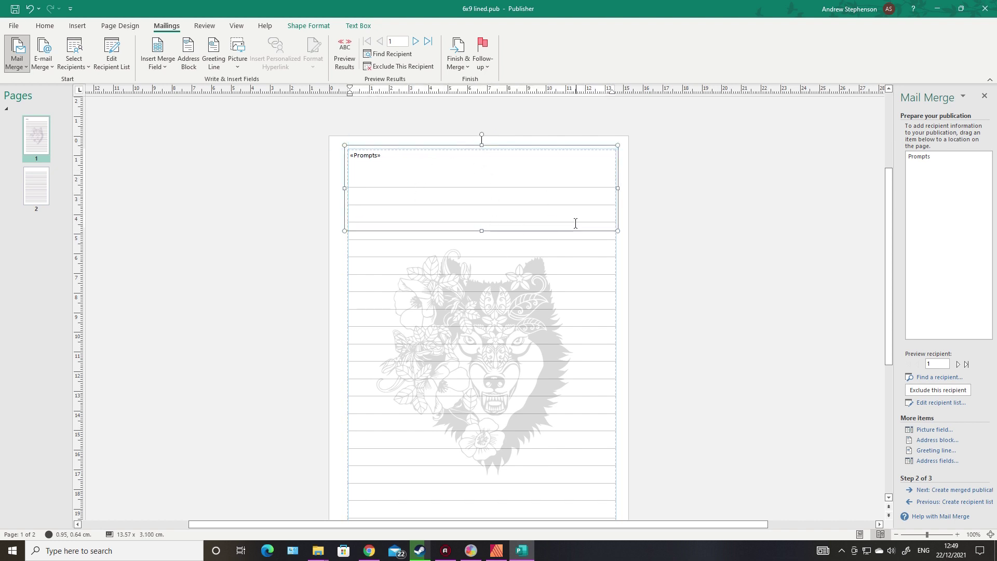
left_click_drag(481, 230, 482, 276)
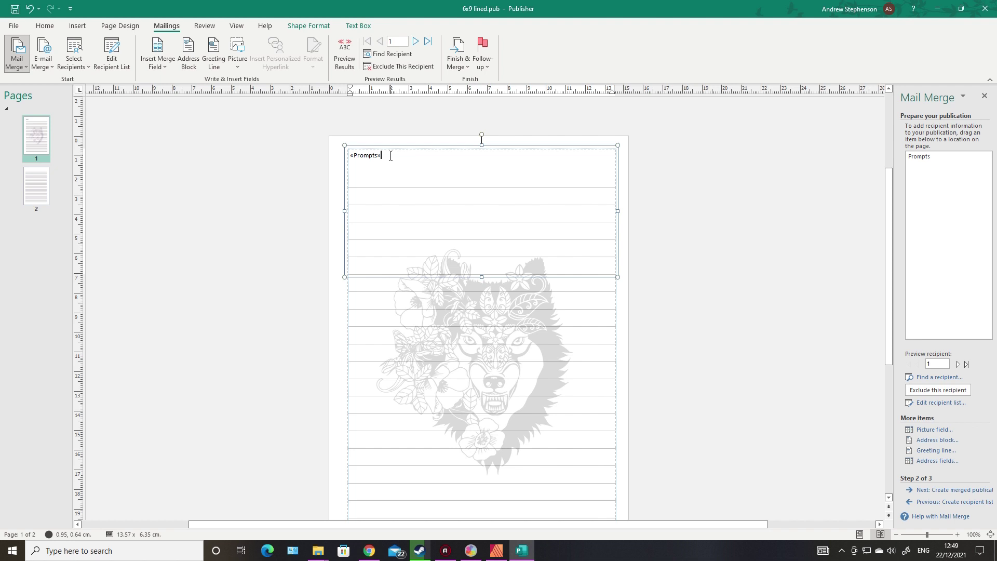
Set the «Prompts» field text in the Brandish font
double_click(370, 151)
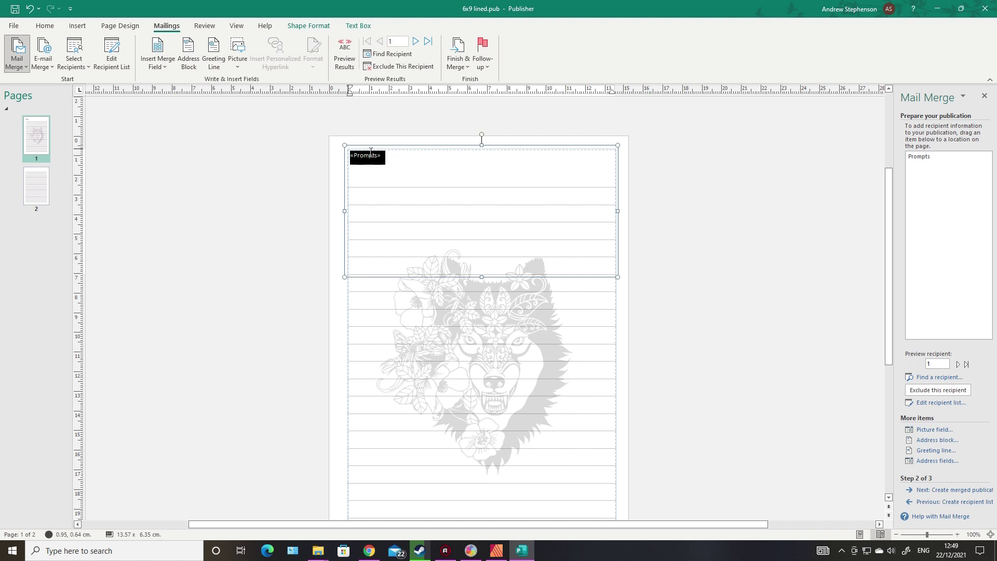
left_click(45, 26)
left_click(151, 46)
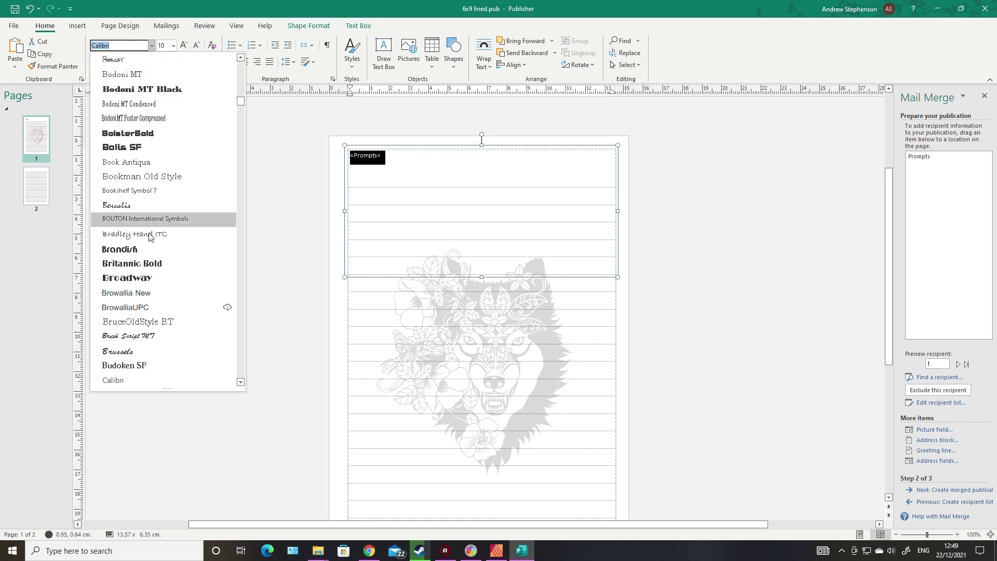
left_click(137, 250)
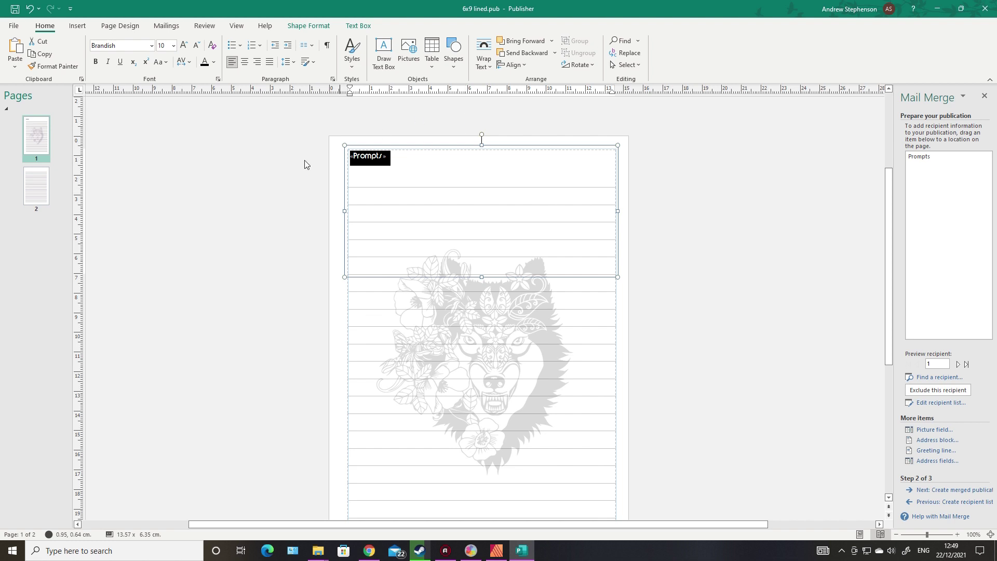
left_click(262, 268)
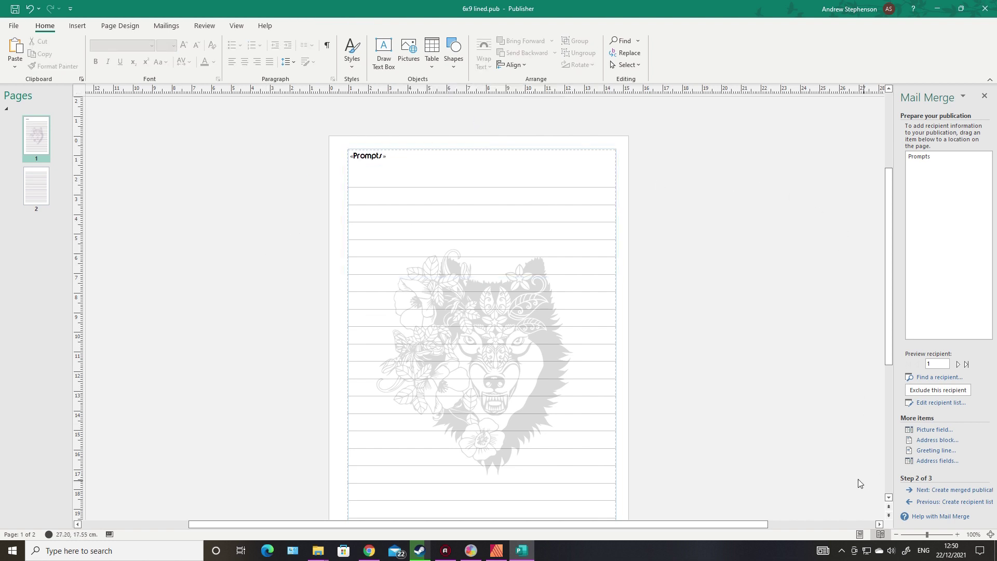
Merge all prompts into a new 108-page publication, one prompt per page
left_click(961, 489)
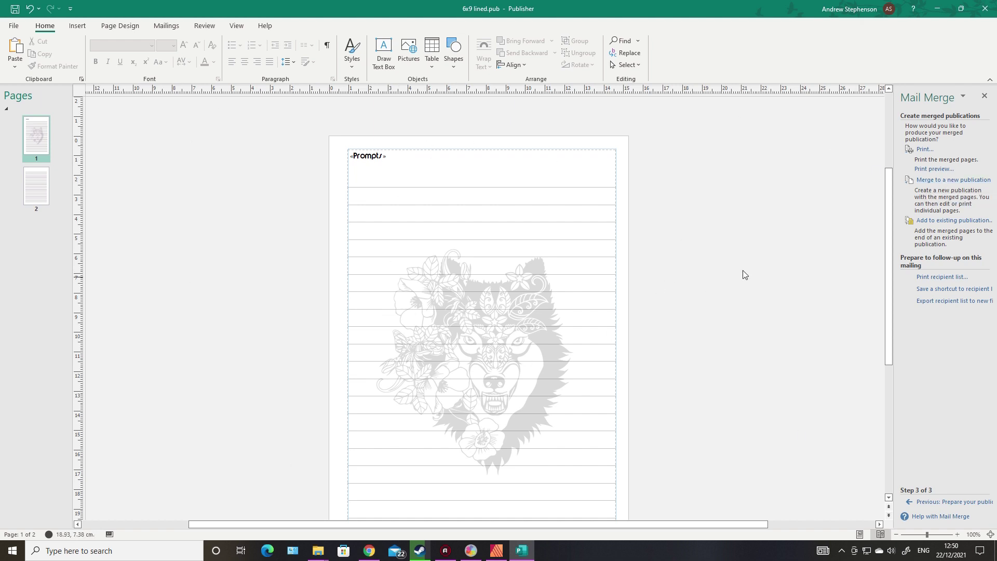
left_click(945, 179)
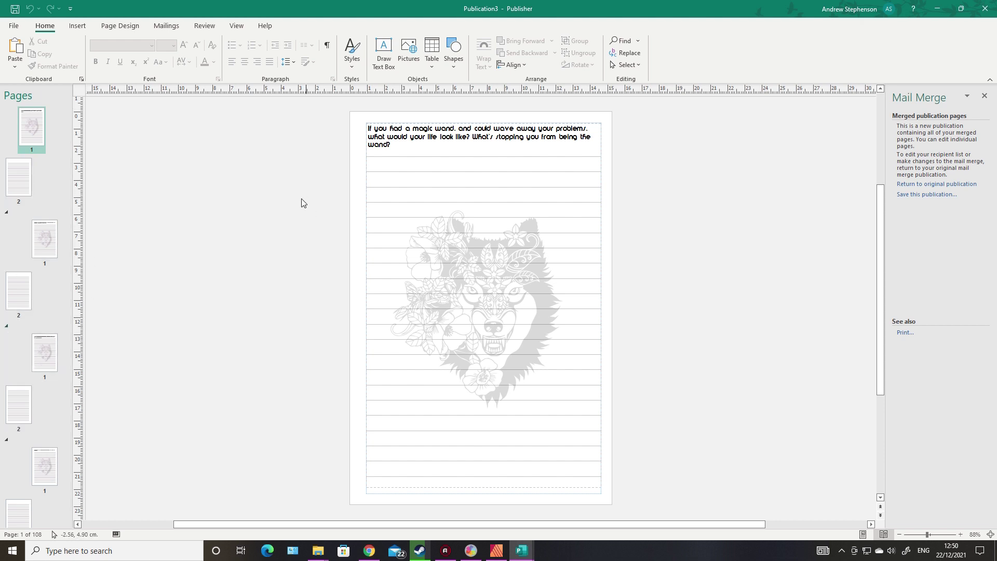
Insert one blank page before page 1, making 109 pages, and view spread 2–3
right_click(33, 133)
left_click(60, 138)
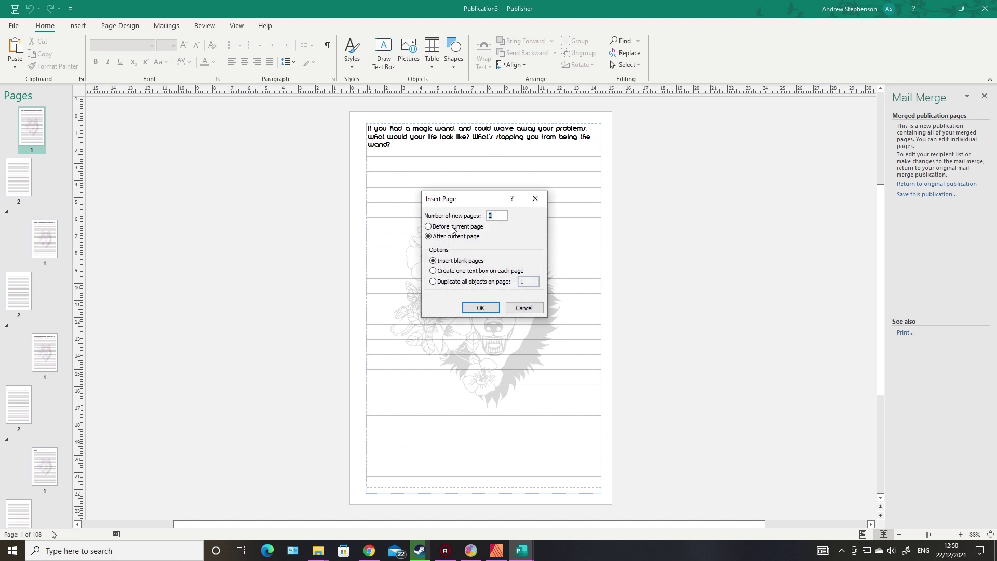
left_click(452, 227)
left_click_drag(497, 214, 475, 218)
left_click(486, 309)
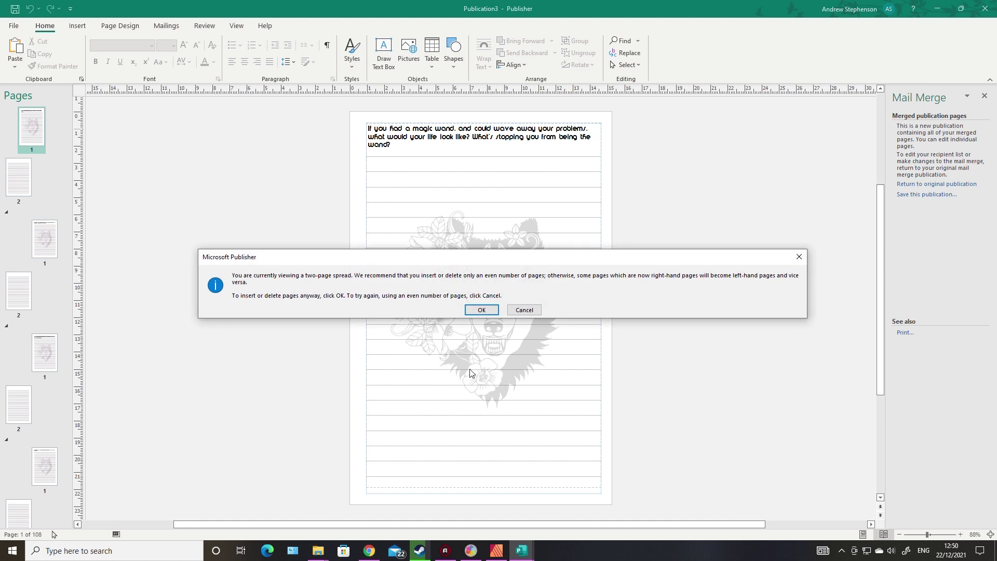
left_click(478, 309)
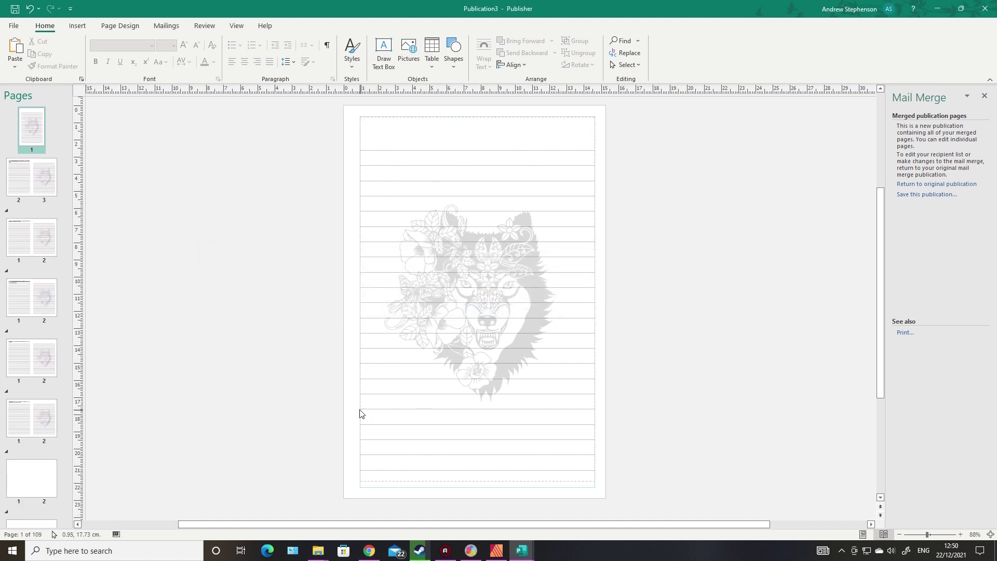
left_click(17, 174)
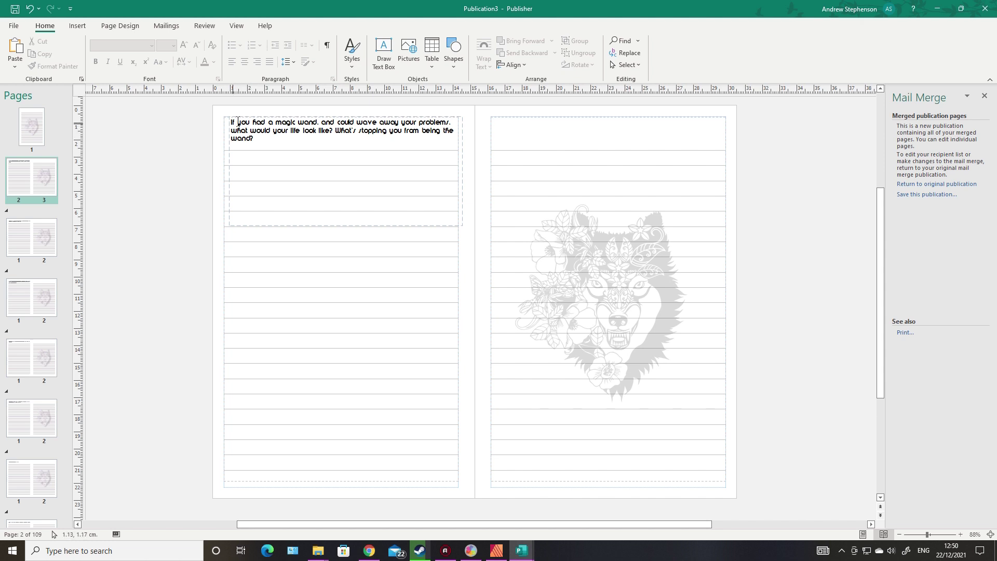
left_click(25, 232)
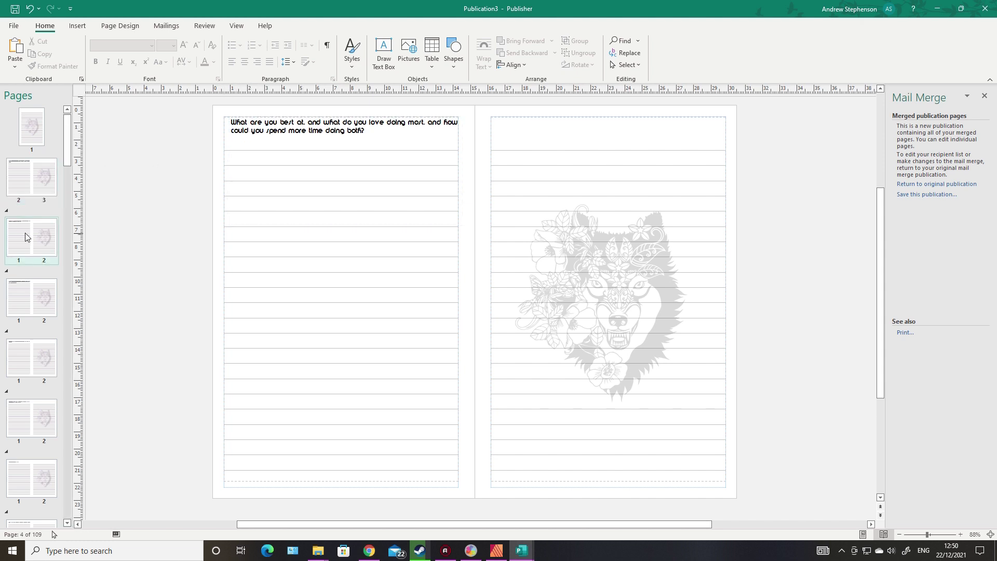
left_click(27, 187)
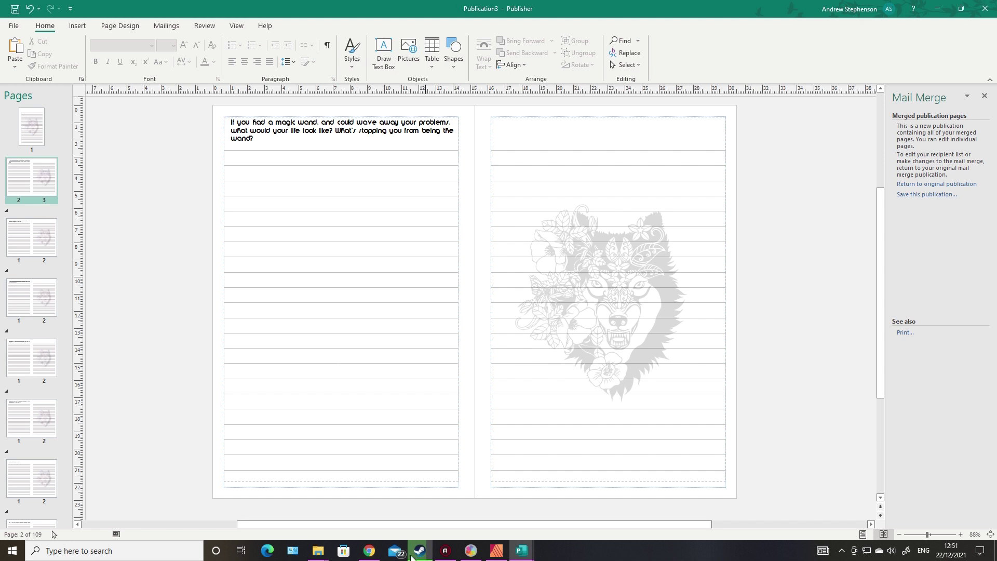
mouse_move(521, 551)
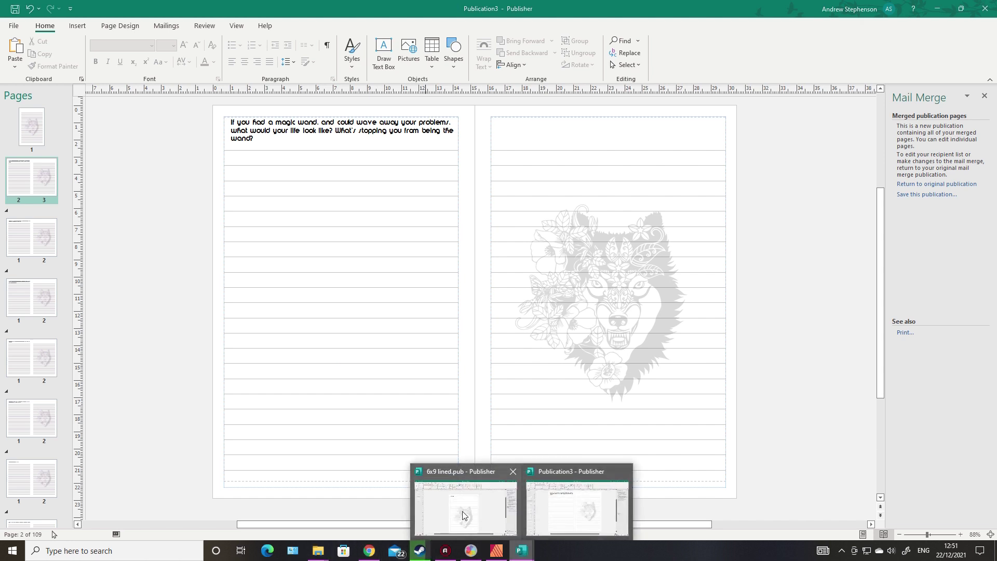
left_click(477, 530)
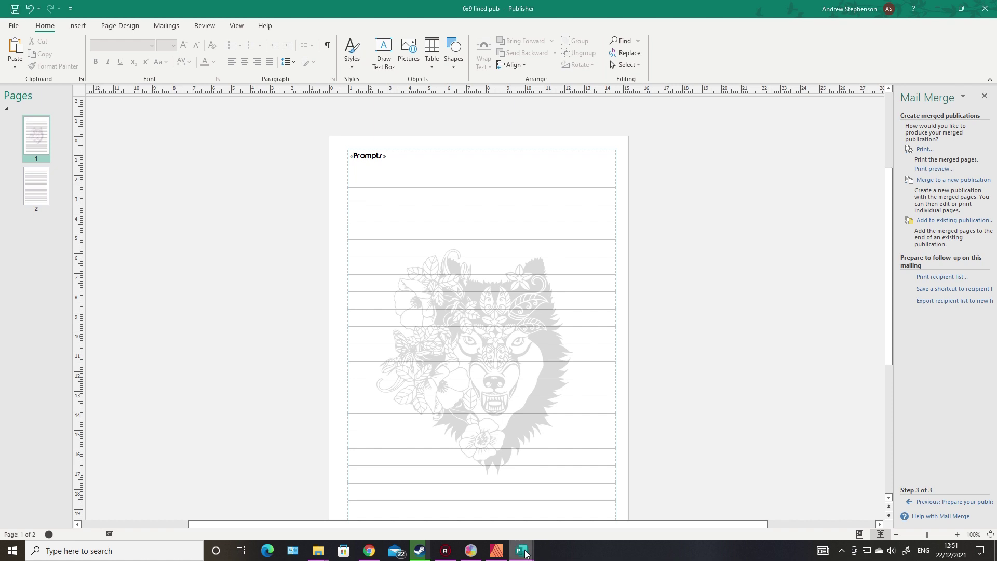
mouse_move(524, 551)
left_click(565, 516)
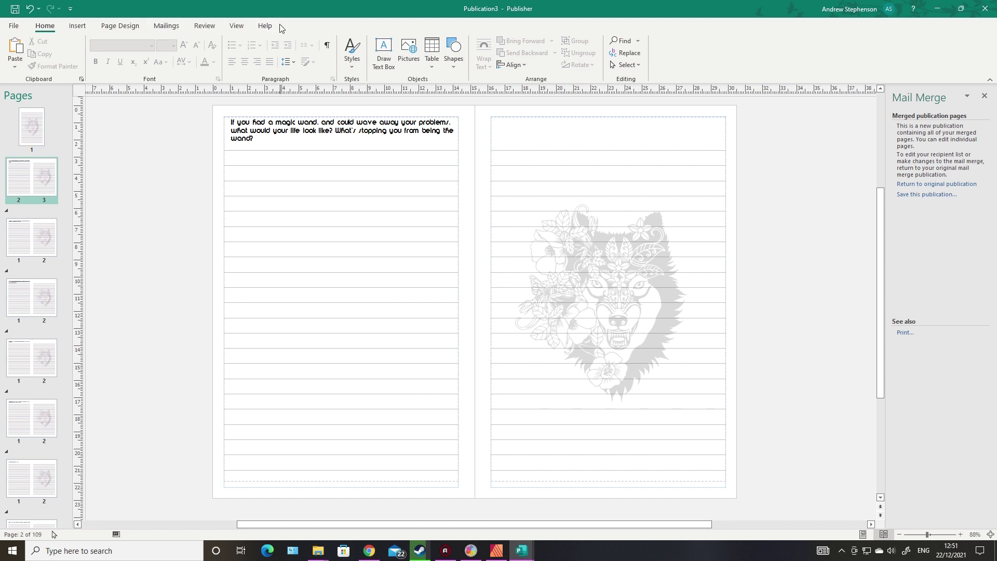
On the master spread, draw a rectangle across the top of the left page's lined area
left_click(236, 26)
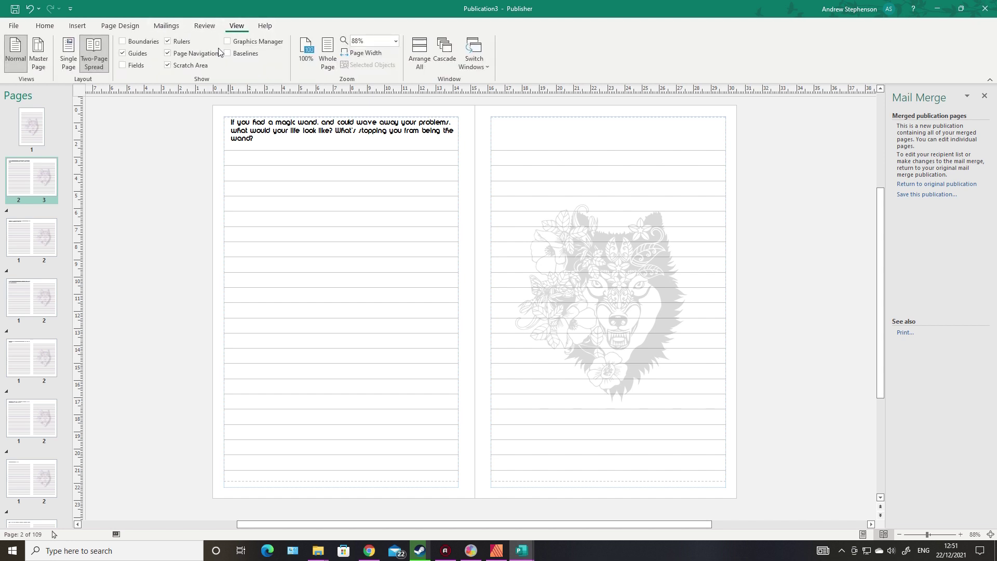
left_click(41, 63)
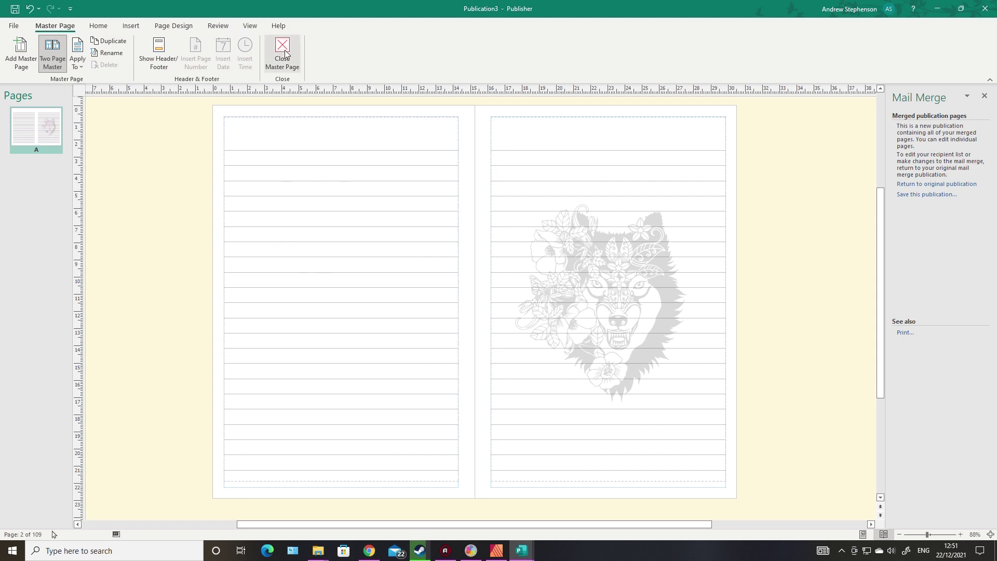
left_click(22, 24)
left_click(22, 24)
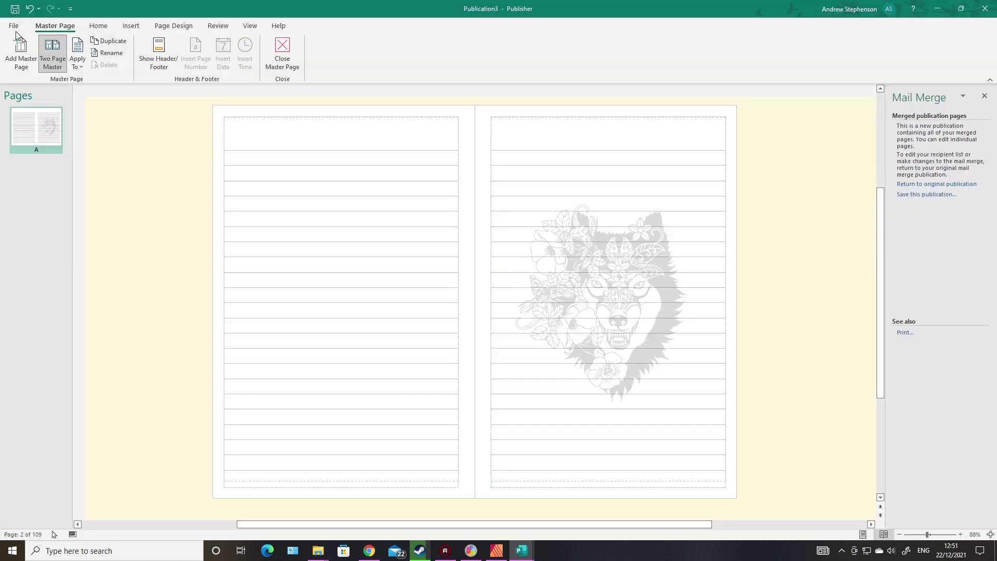
left_click(130, 26)
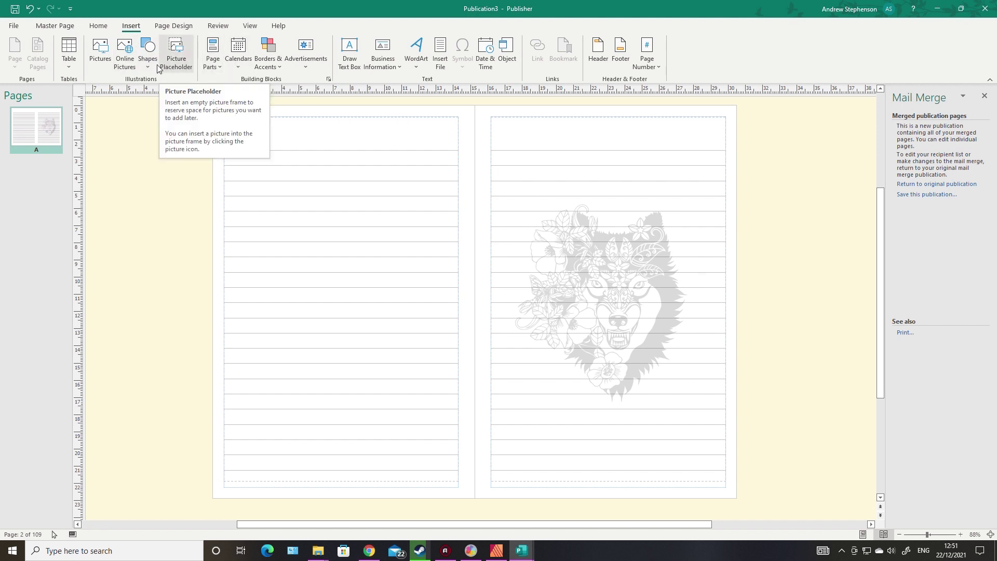
left_click(148, 54)
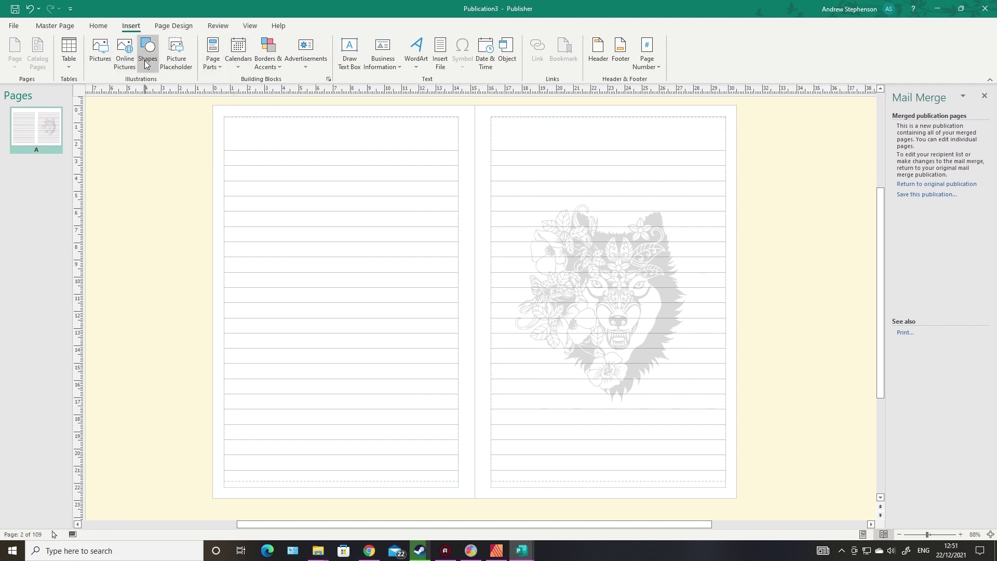
left_click(175, 94)
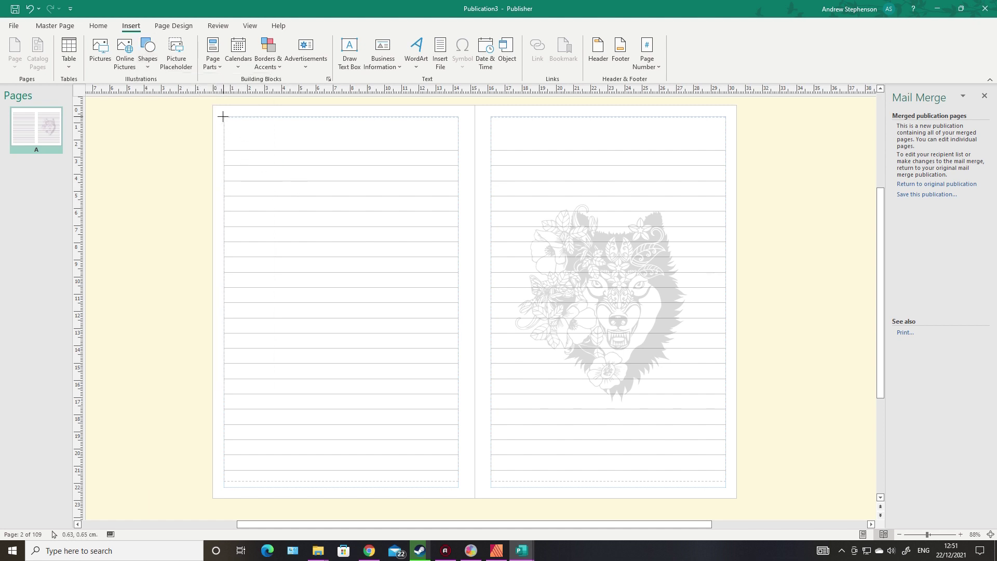
mouse_move(224, 118)
left_mouse_down()
mouse_move(255, 165)
mouse_move(458, 199)
left_mouse_up()
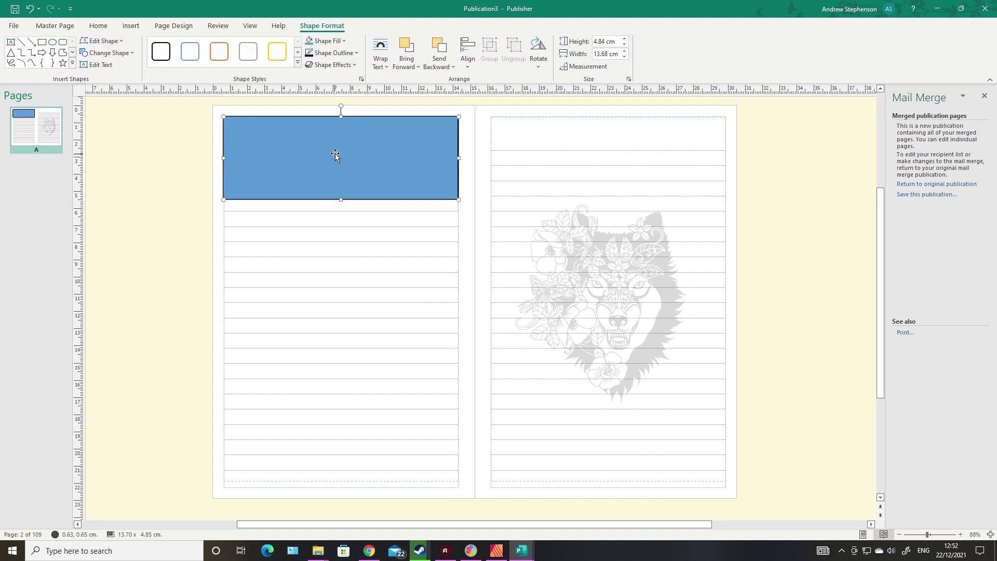
mouse_move(336, 156)
left_mouse_down()
mouse_move(334, 223)
mouse_move(335, 153)
left_mouse_up()
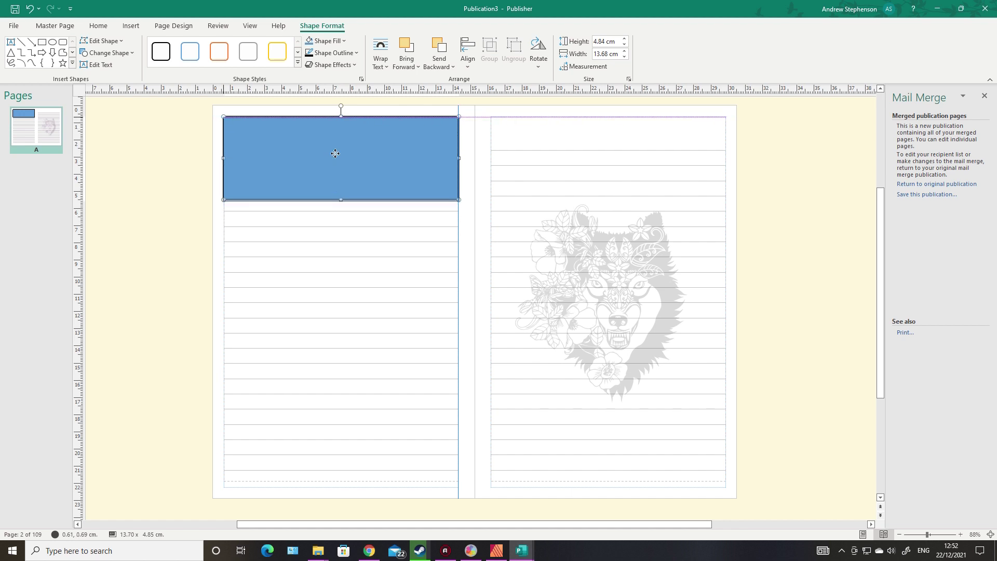
left_click_drag(335, 153, 335, 154)
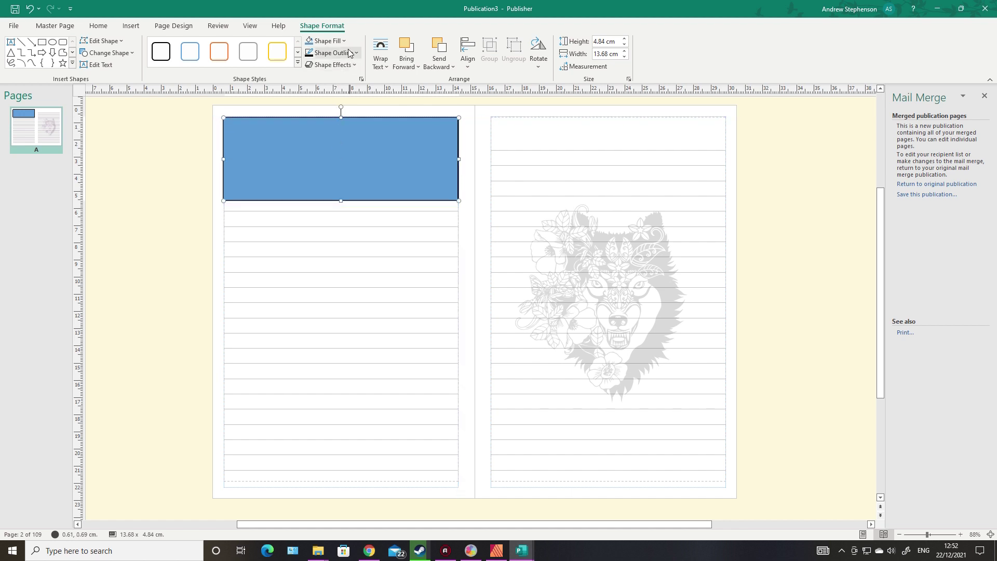
Fill the rectangle white, then leave master editing to see the prompt pages
left_click(325, 40)
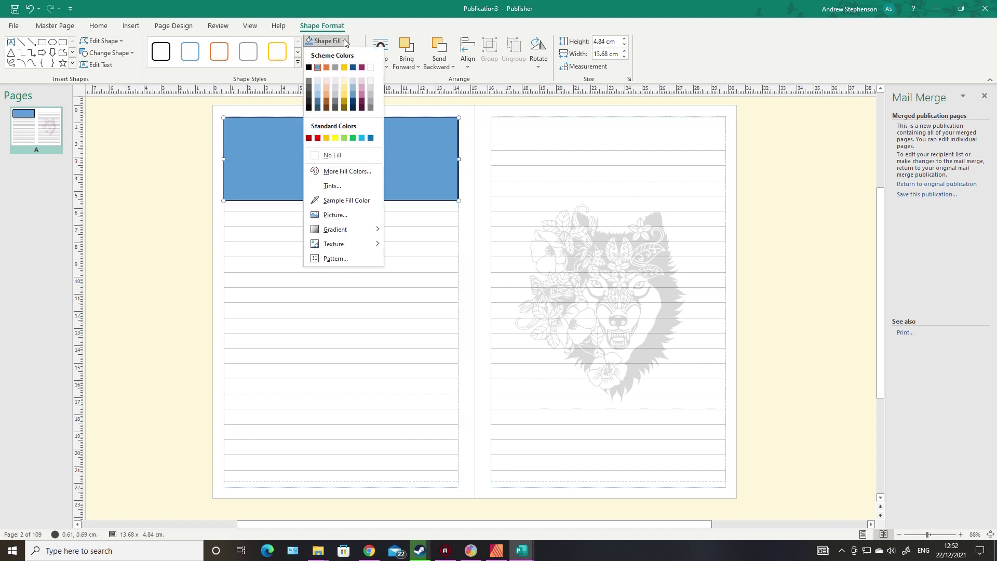
left_click(370, 67)
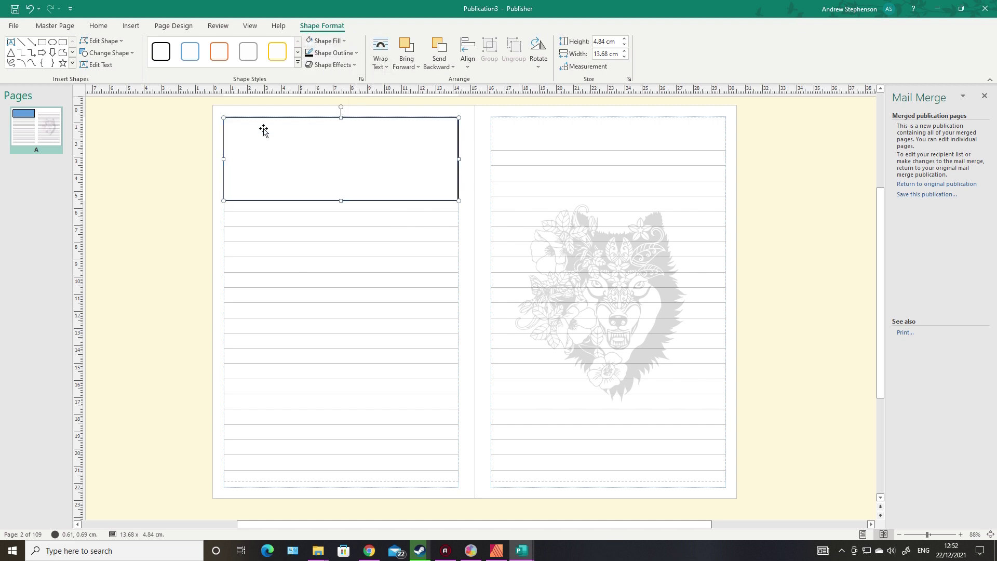
key("ctrl+m")
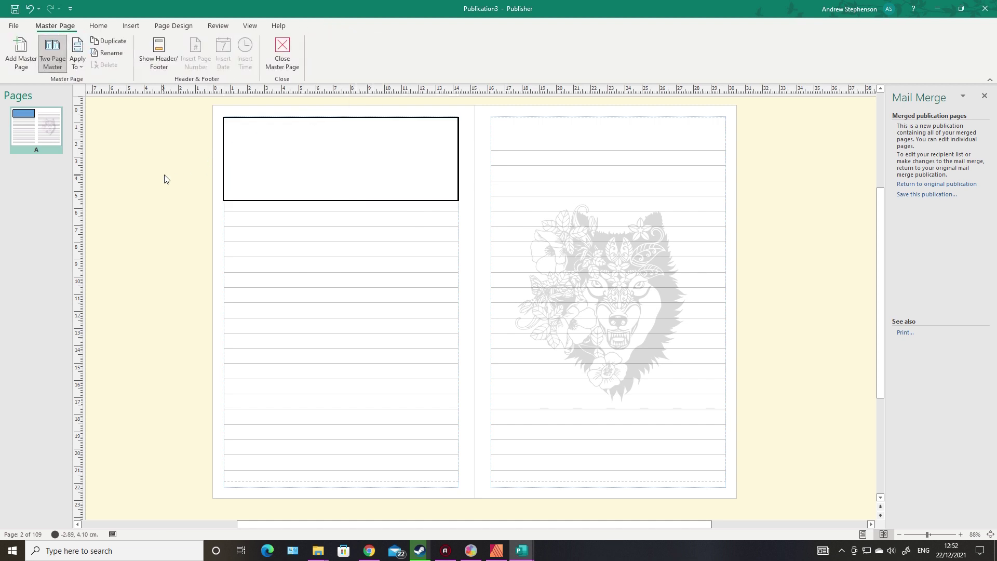
right_click(316, 165)
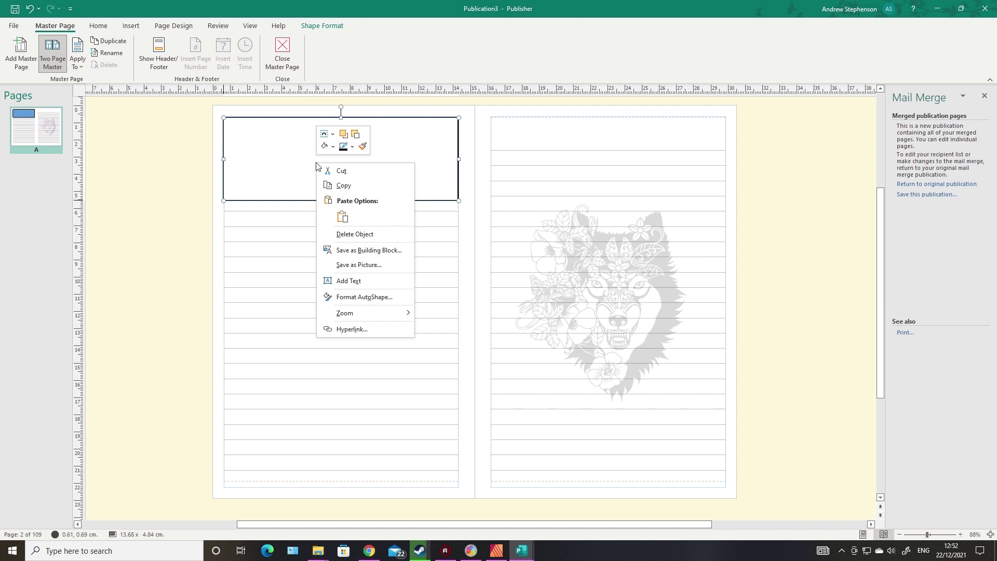
left_click(166, 184)
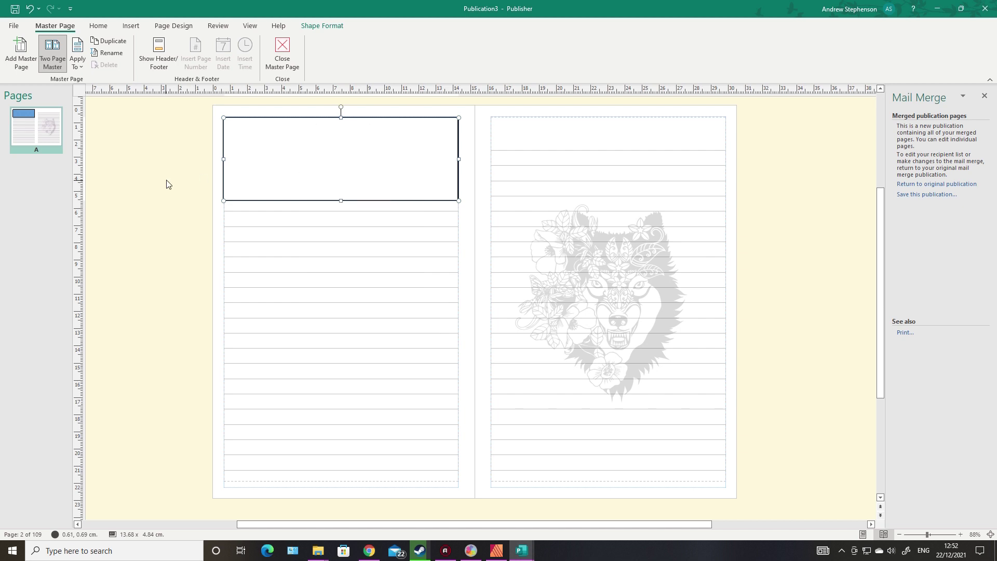
left_click(285, 50)
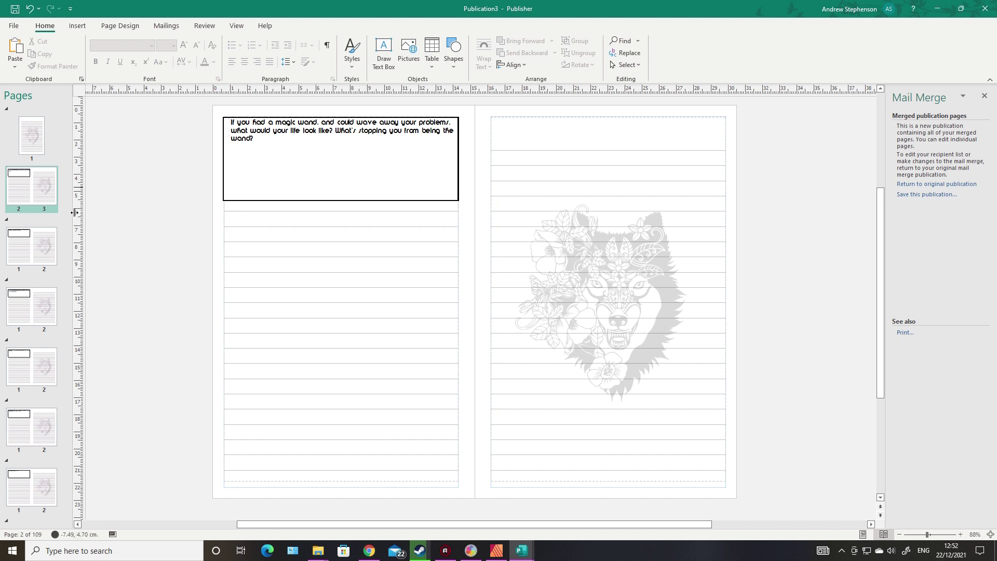
Check later spreads for their different questions, then briefly revisit the master's top box
left_click(28, 253)
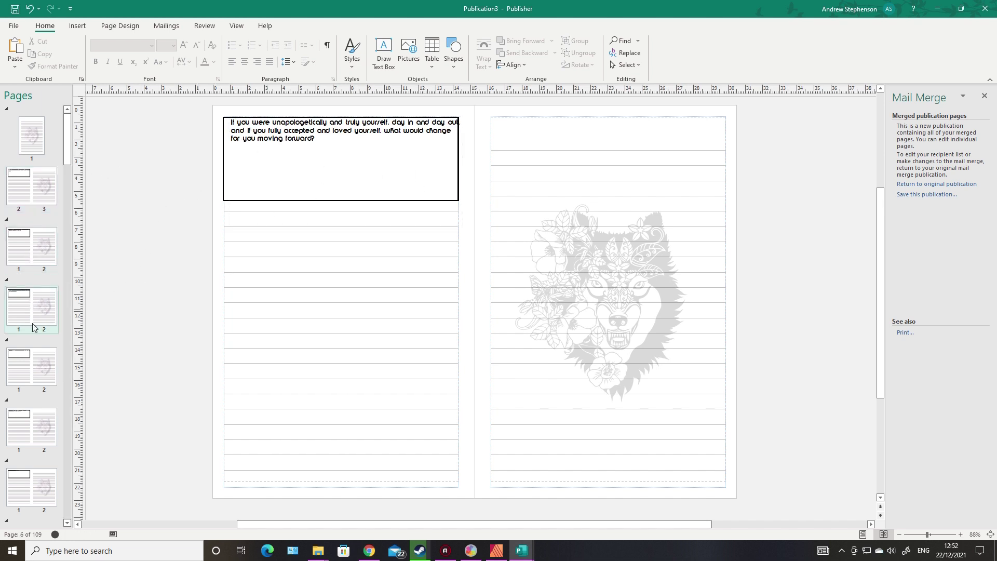
left_click(34, 361)
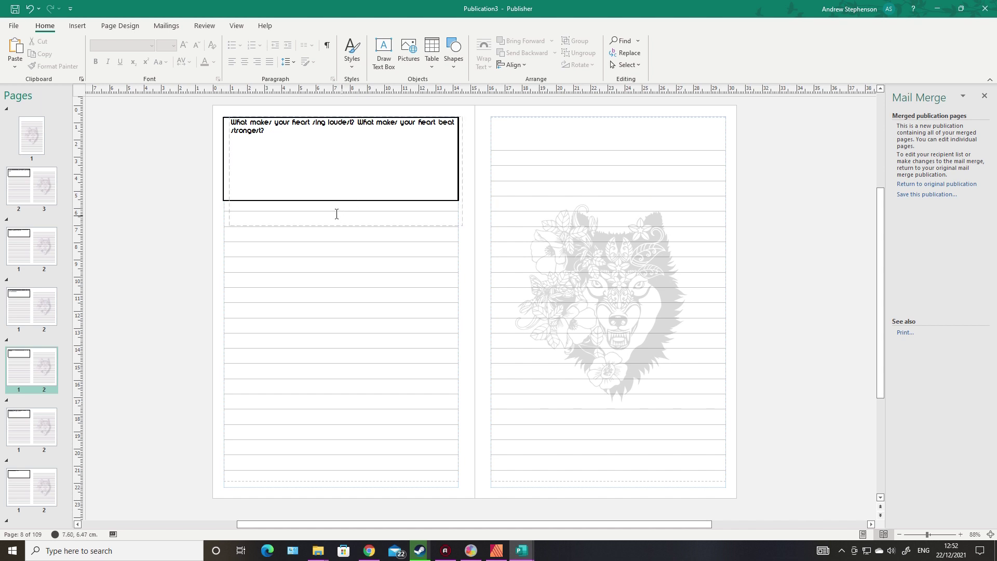
left_click(238, 26)
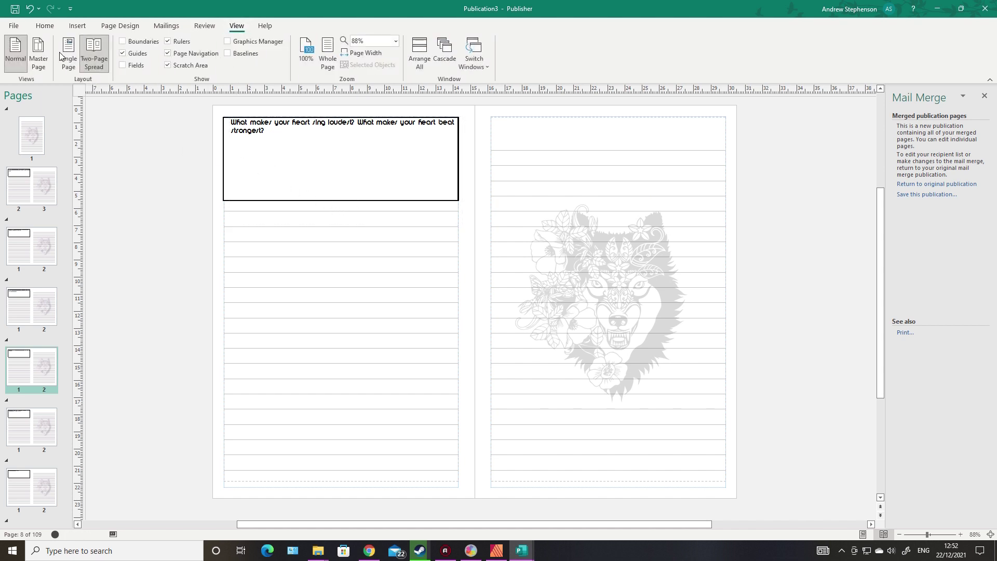
left_click(39, 54)
left_click(261, 179)
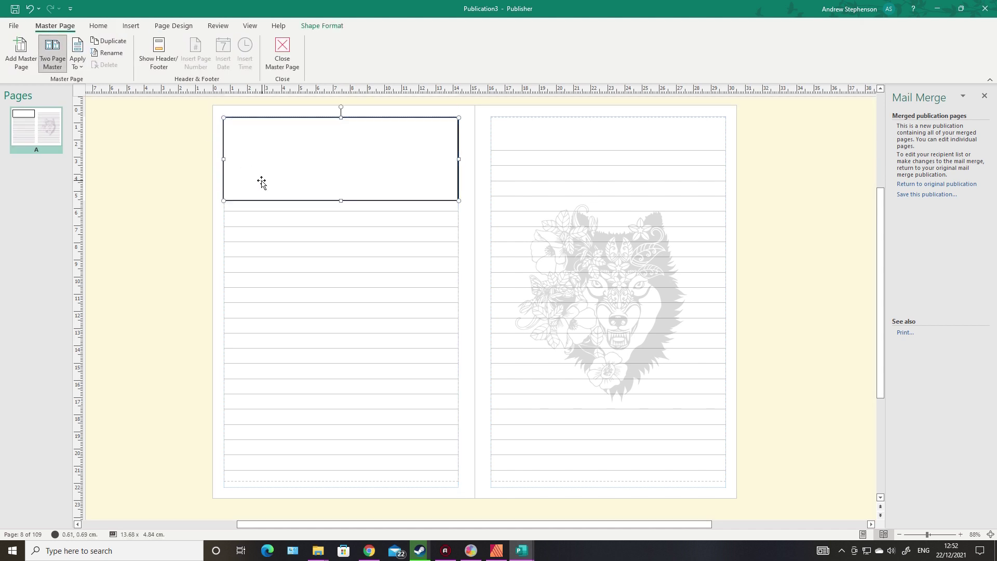
left_click(283, 54)
Start publishing the merged journal as a PDF through File > Export
left_click(14, 26)
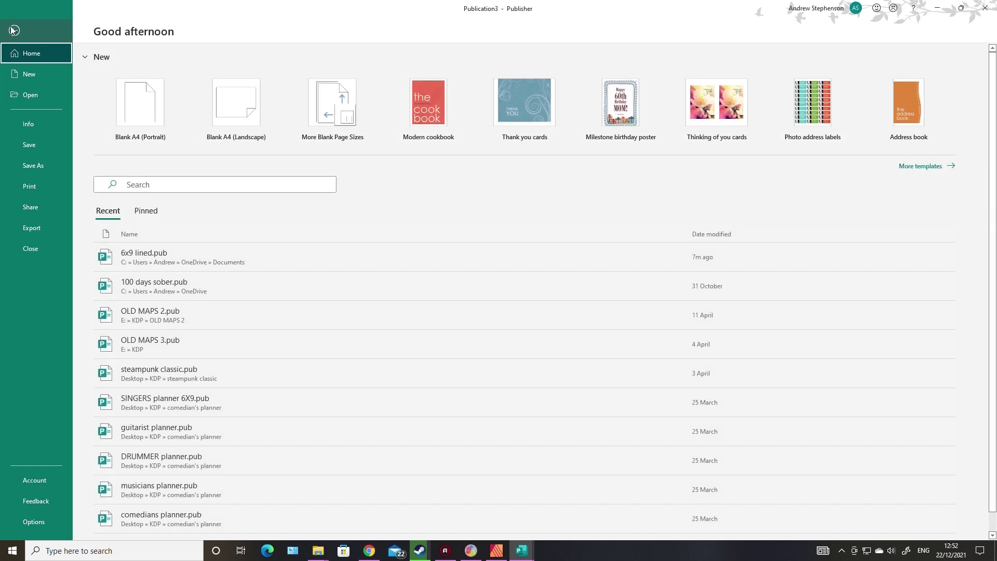
left_click(33, 227)
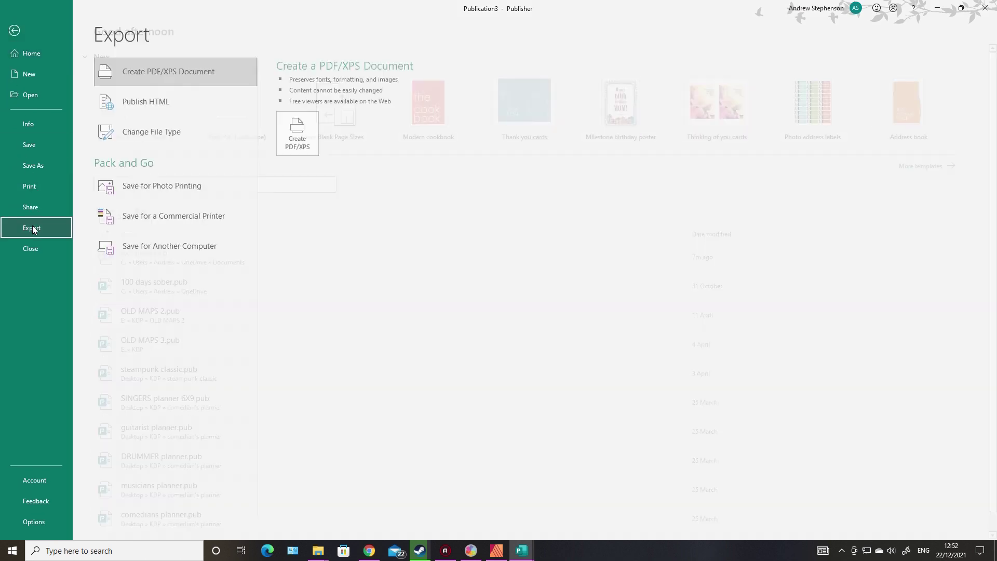
left_click(295, 141)
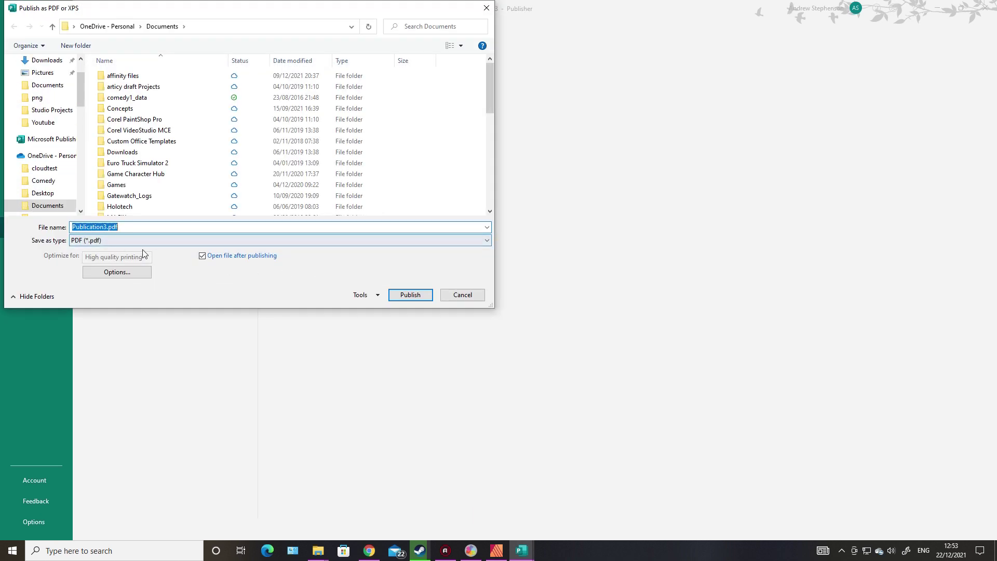
Set the PDF paper size to the publication's own page and publish Publication3.pdf with High quality printing
left_click(129, 272)
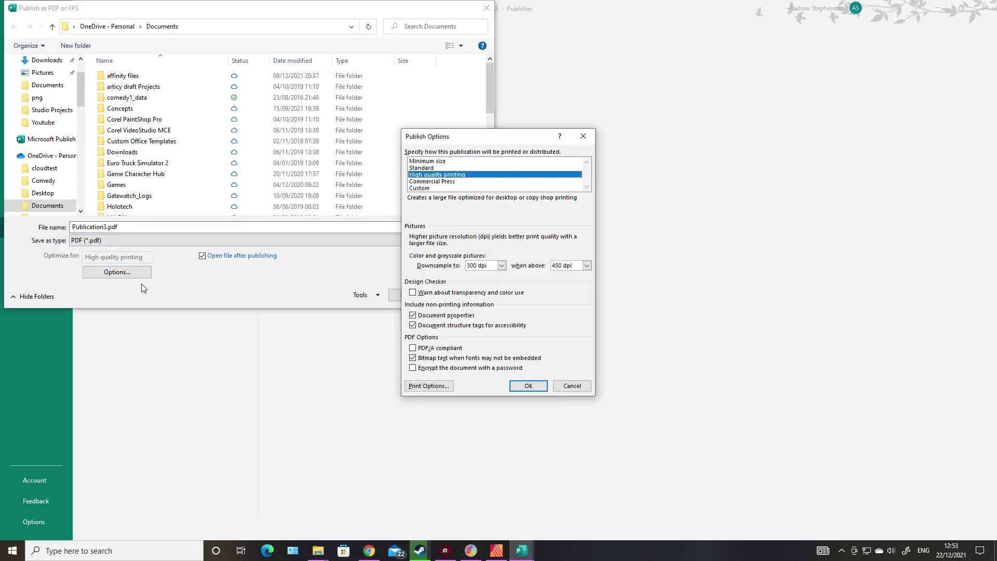
left_click(429, 385)
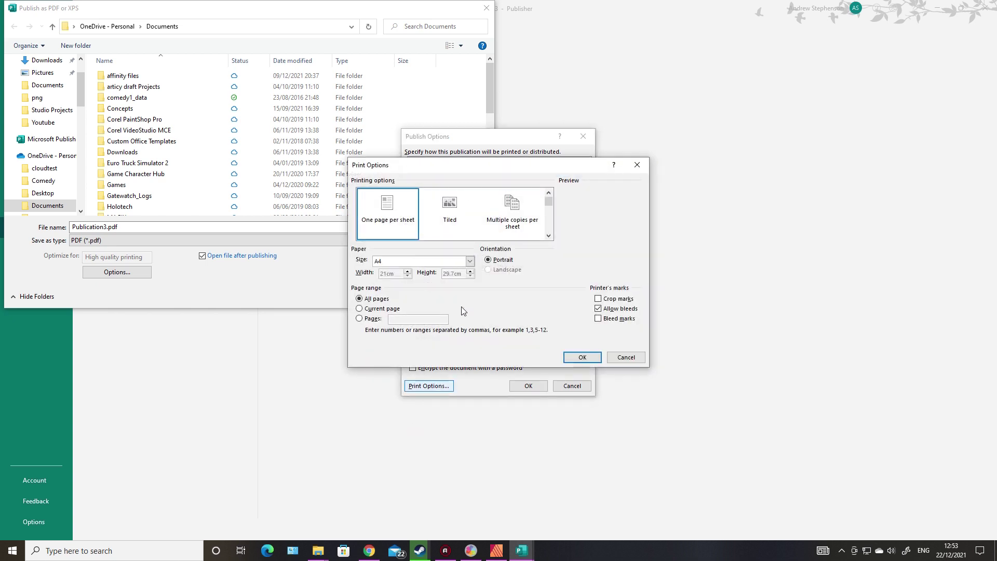
left_click(470, 261)
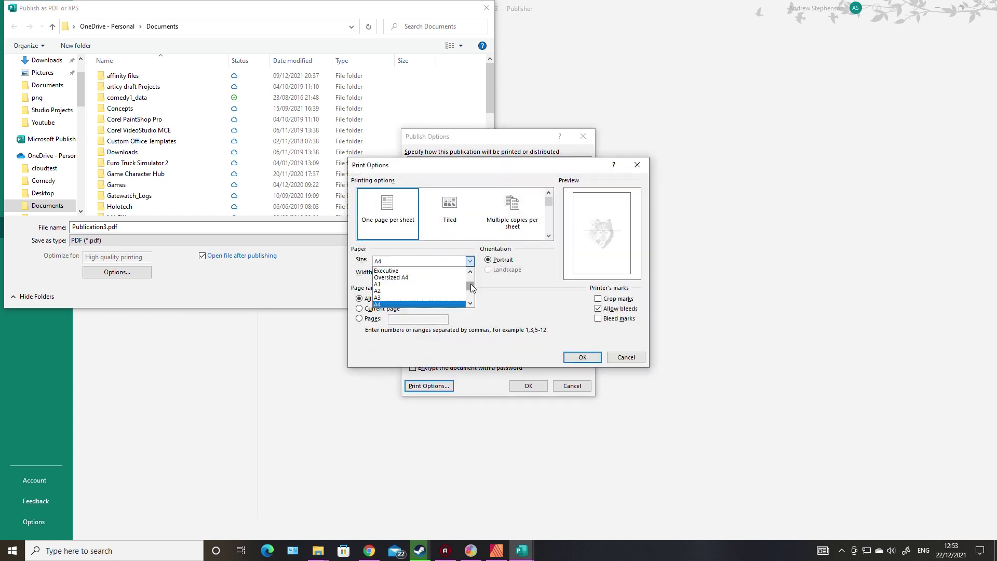
left_click_drag(471, 287, 471, 272)
left_click(411, 275)
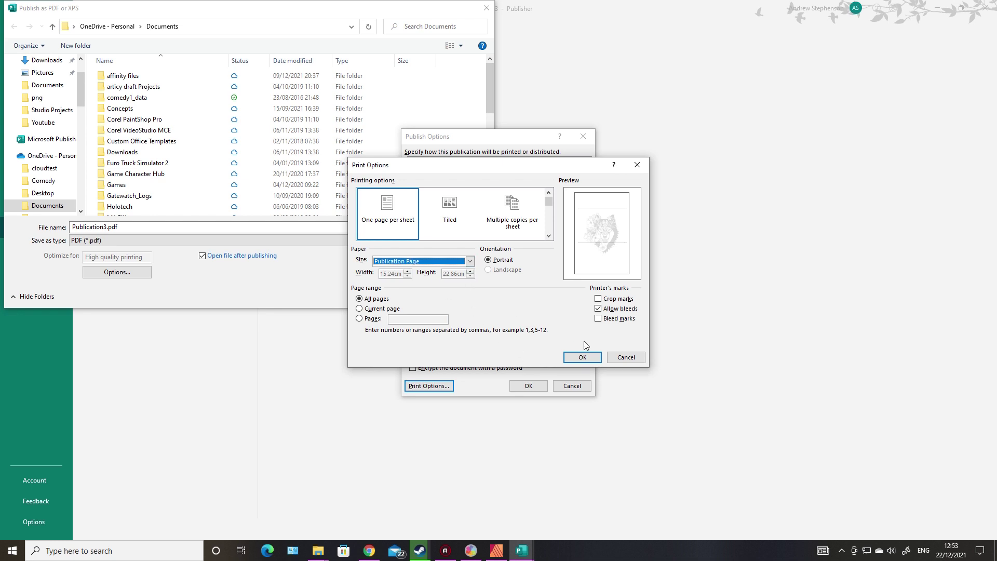
left_click(577, 358)
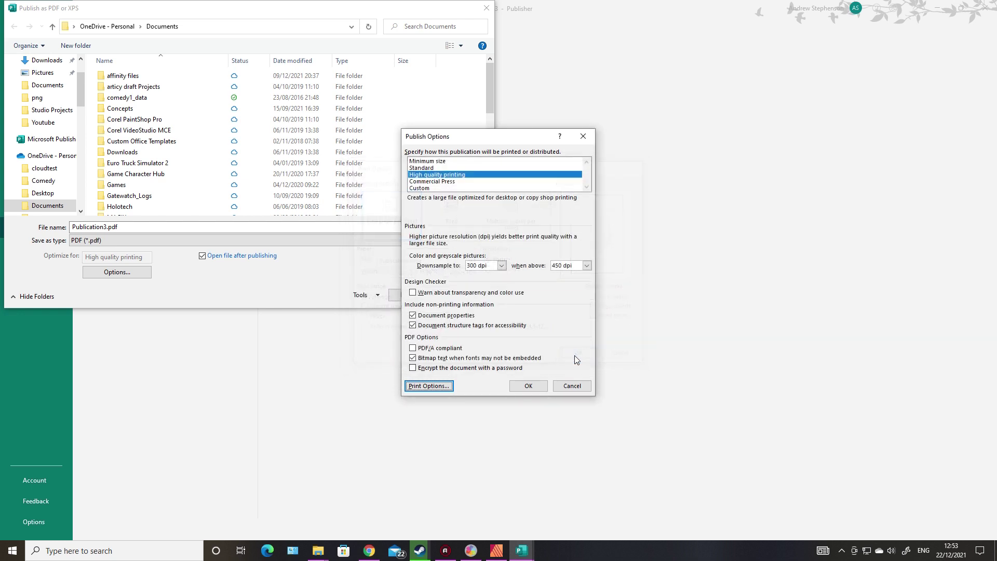
left_click(529, 385)
left_click(404, 295)
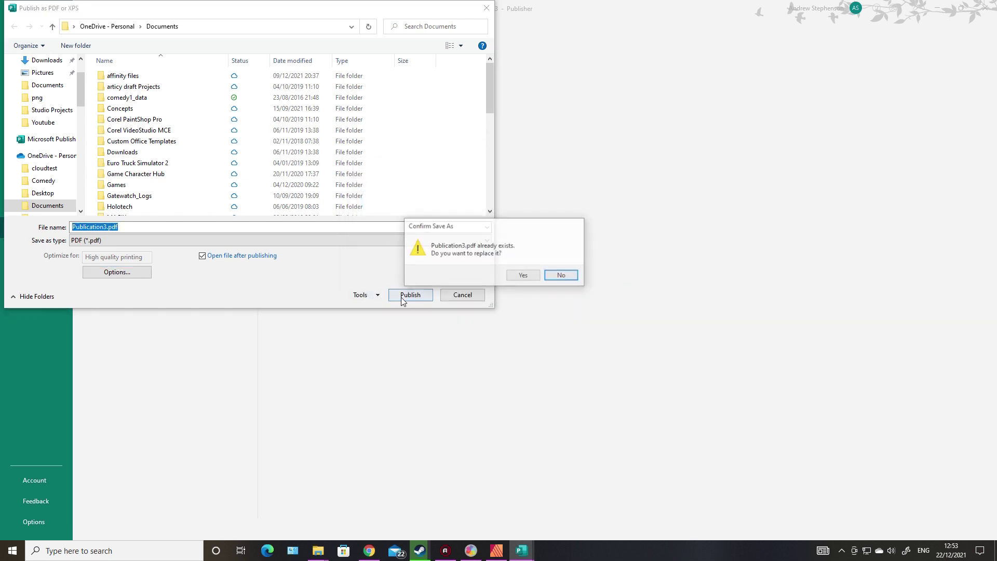
Confirm replacing the existing Publication3.pdf so the 109-page journal exports and opens in Edge
left_click(521, 275)
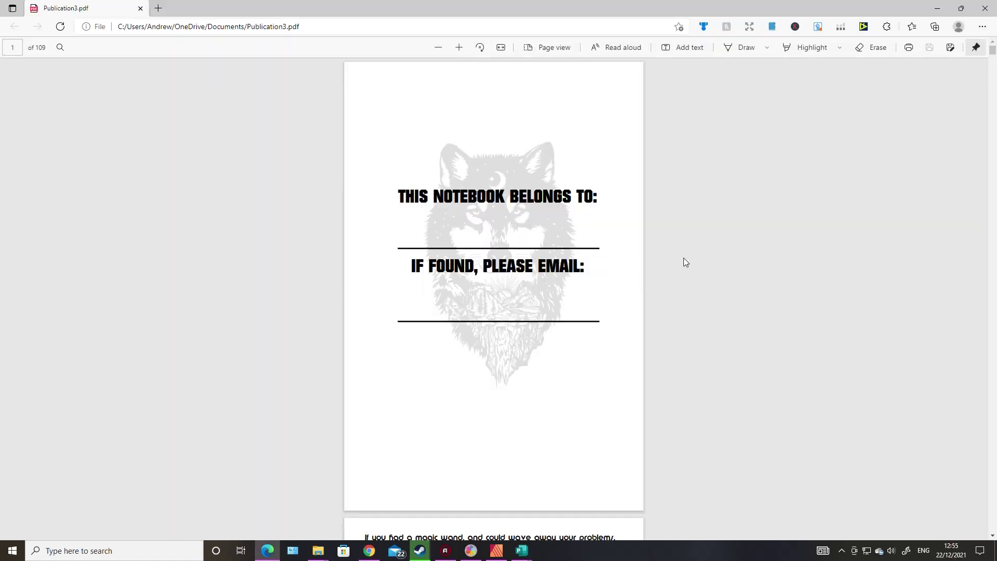
scroll(755, 320, "down", 5)
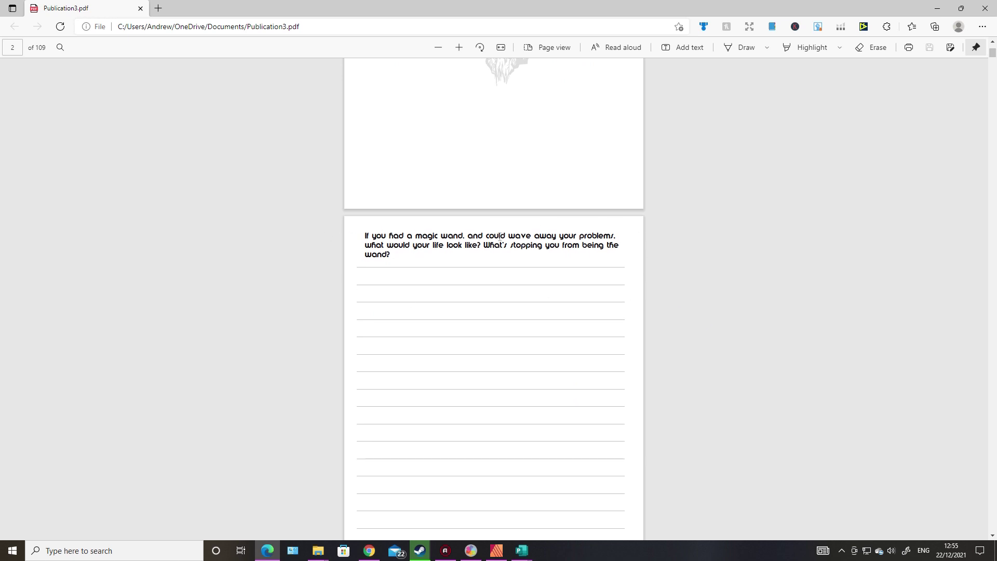
scroll(545, 307, "down", 10)
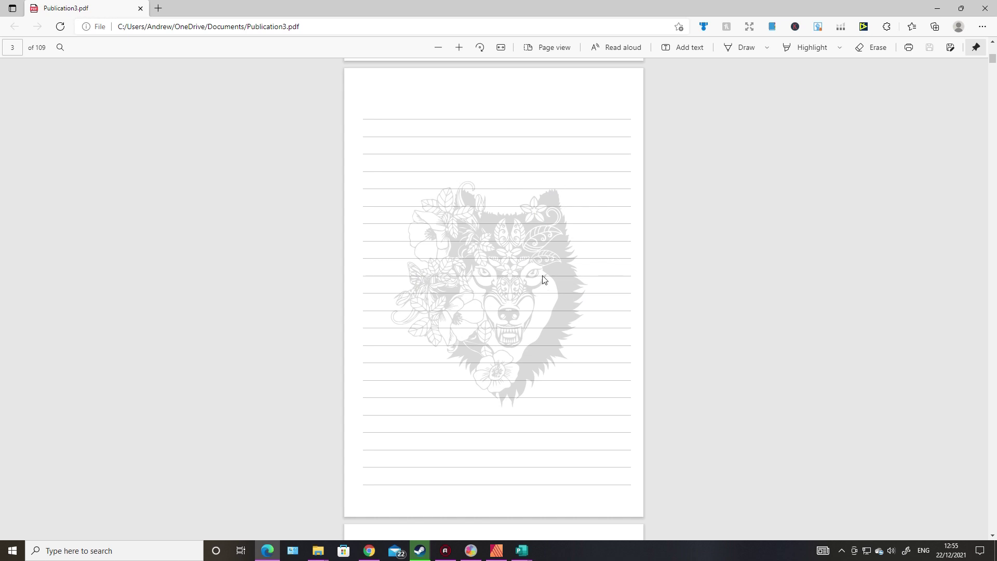
scroll(578, 275, "up", 10)
scroll(580, 271, "up", 2)
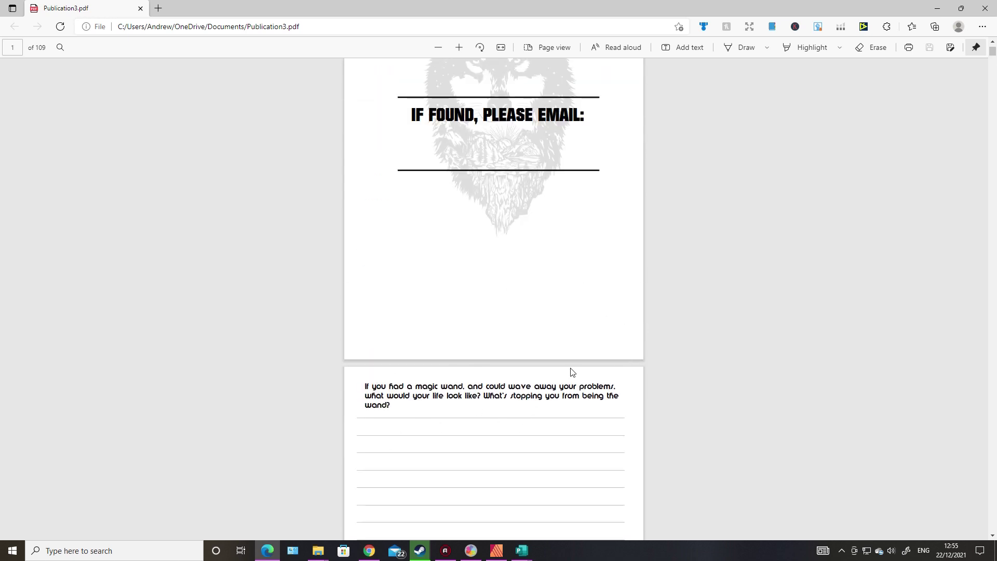
scroll(738, 364, "up", 3)
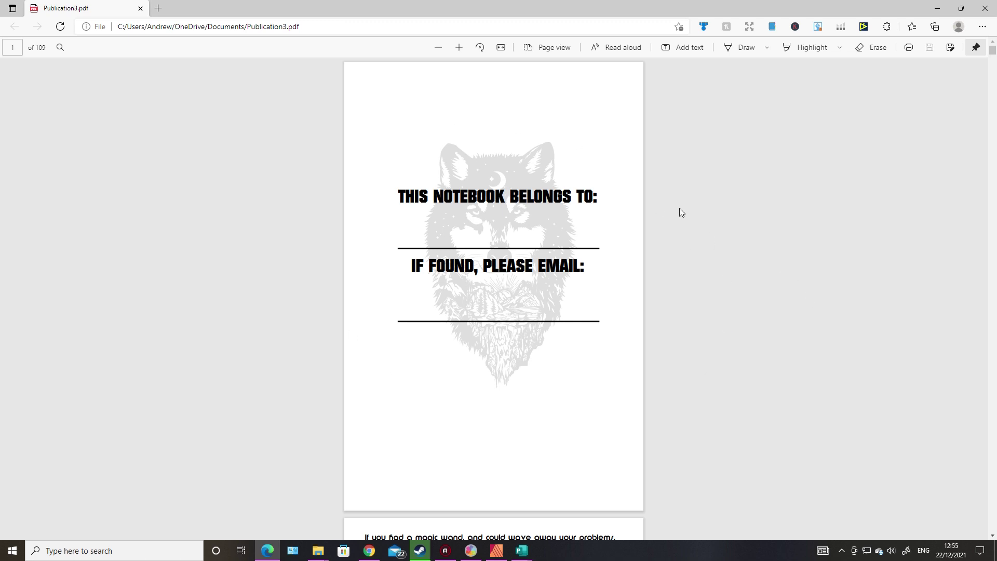
scroll(728, 354, "down", 6)
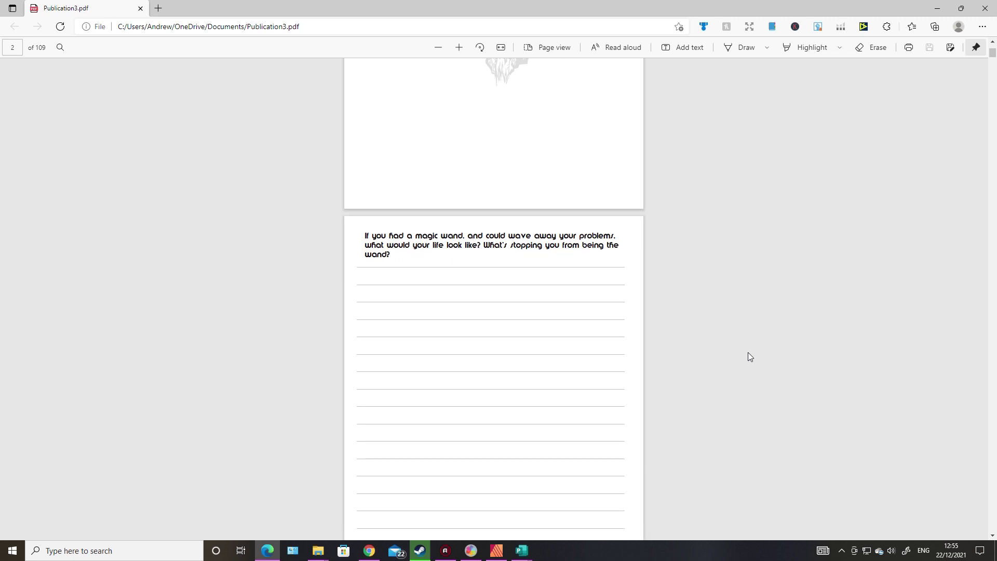
scroll(476, 361, "down", 8)
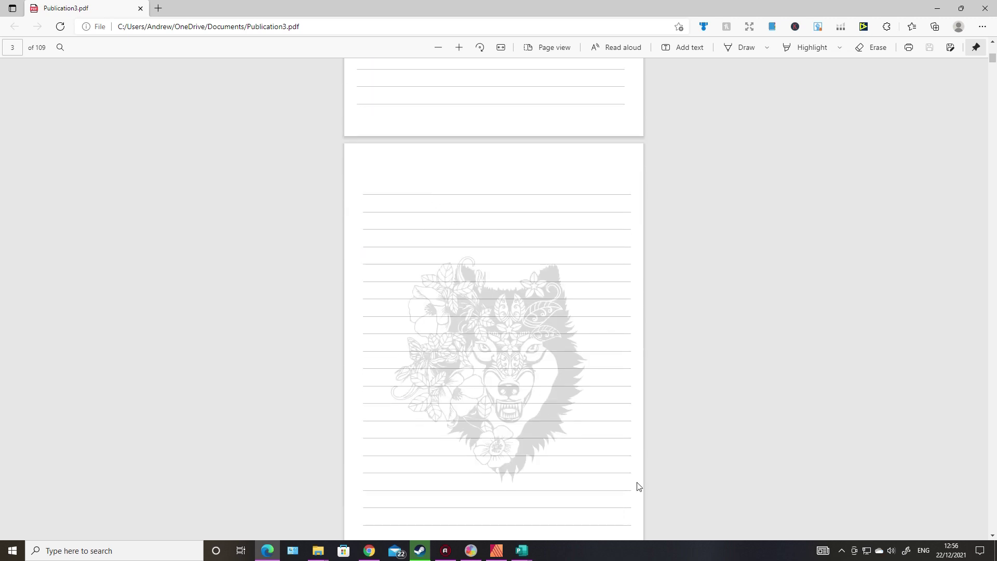
scroll(762, 240, "down", 15)
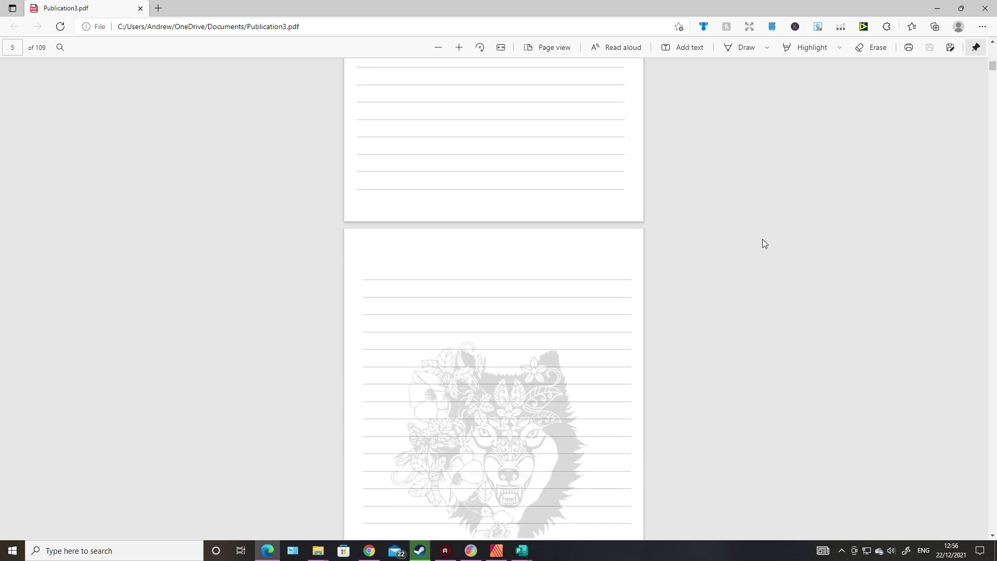
scroll(762, 240, "down", 10)
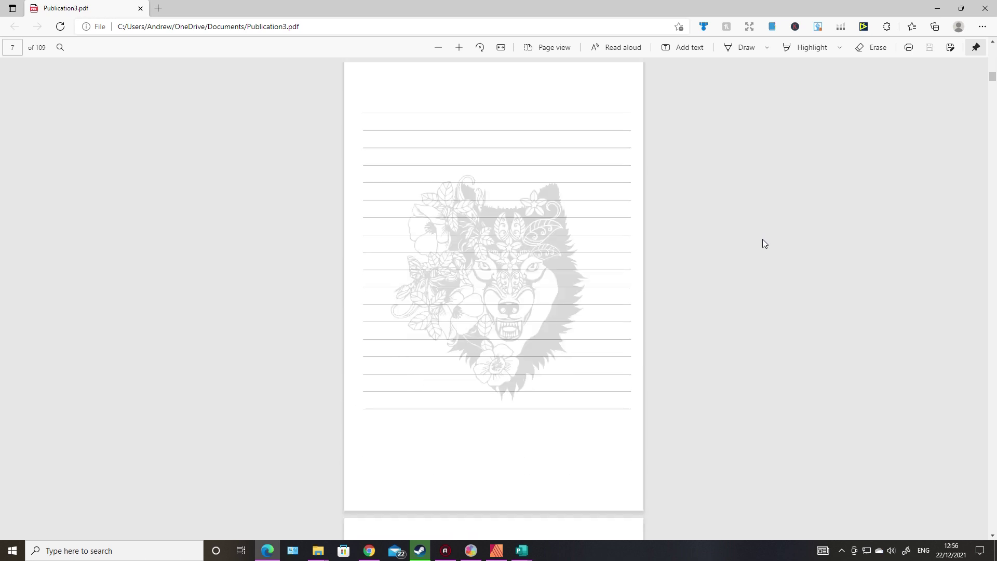
scroll(774, 236, "up", 20)
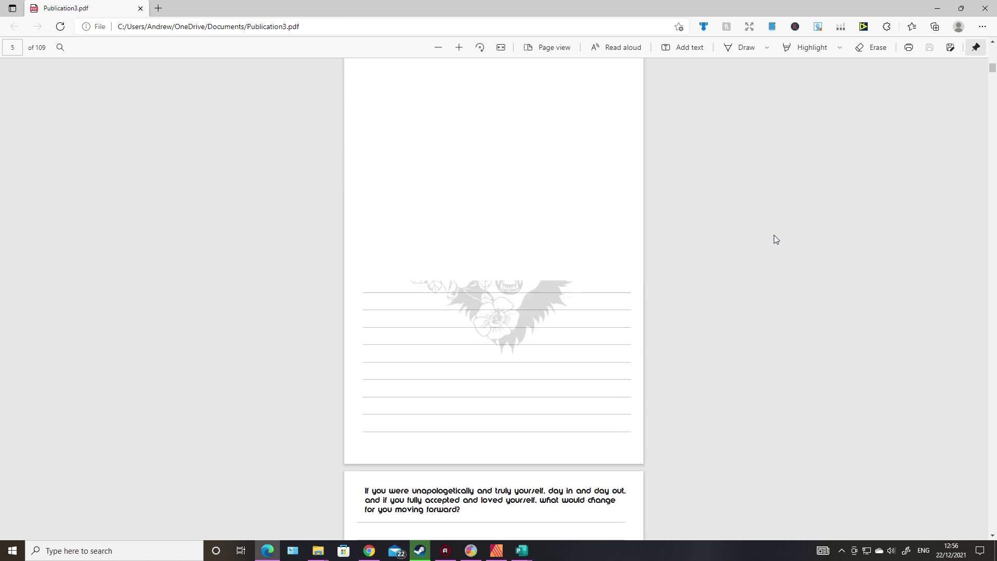
scroll(773, 239, "up", 5)
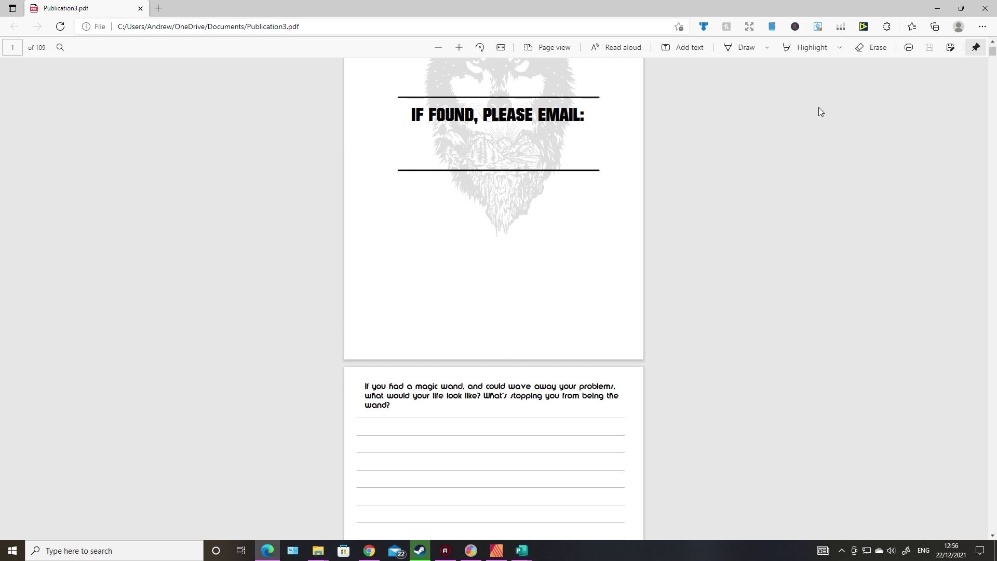
Close the Edge PDF viewer and close the merged Publication3 without saving
left_click(985, 8)
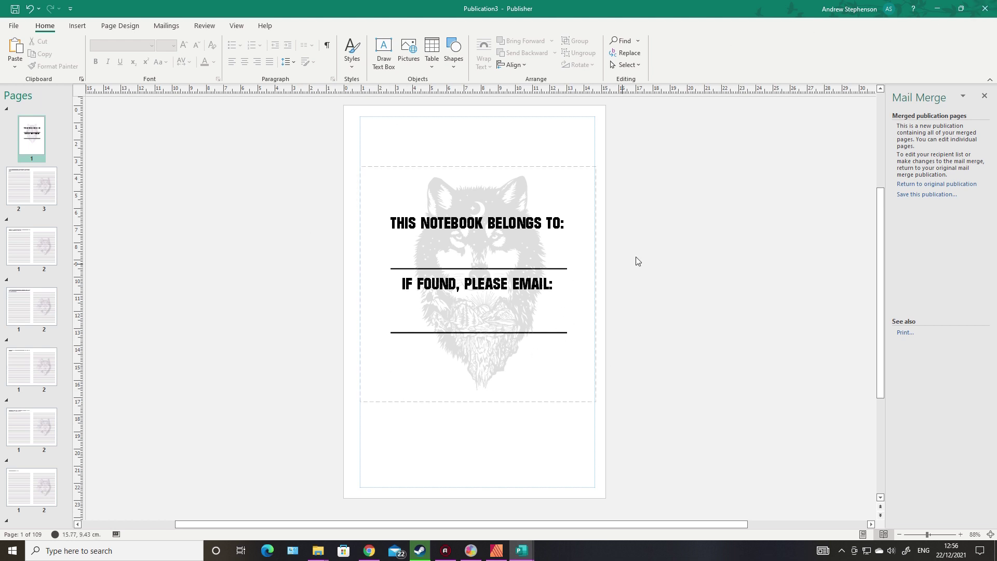
left_click(985, 9)
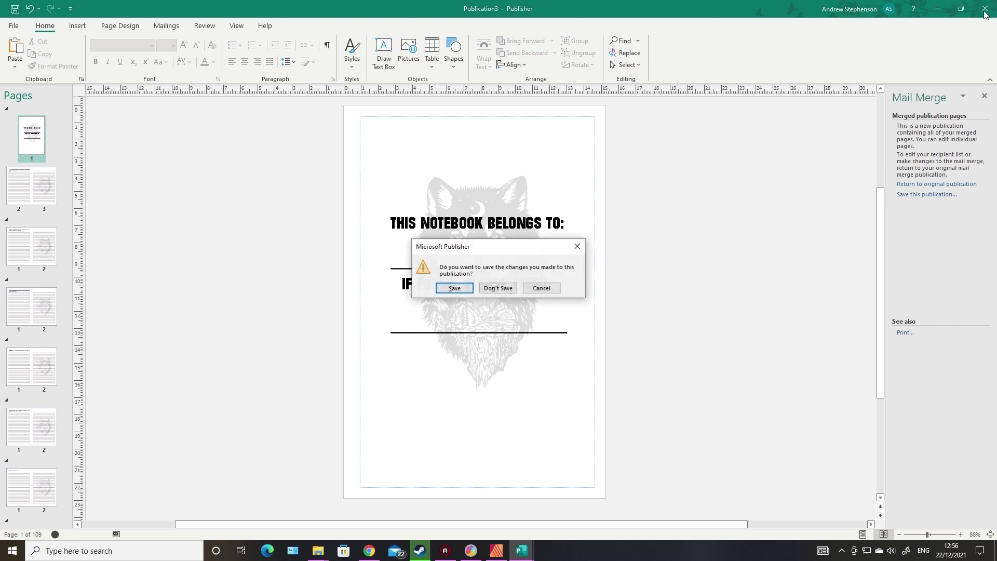
left_click(497, 288)
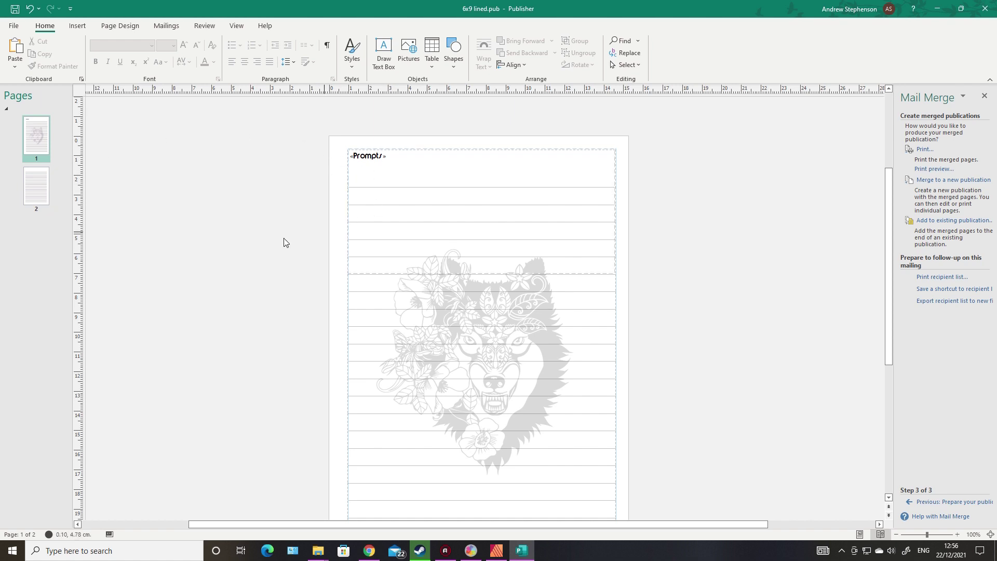
Switch the 6x9 lined template to Master Page view for editing
left_click(441, 190)
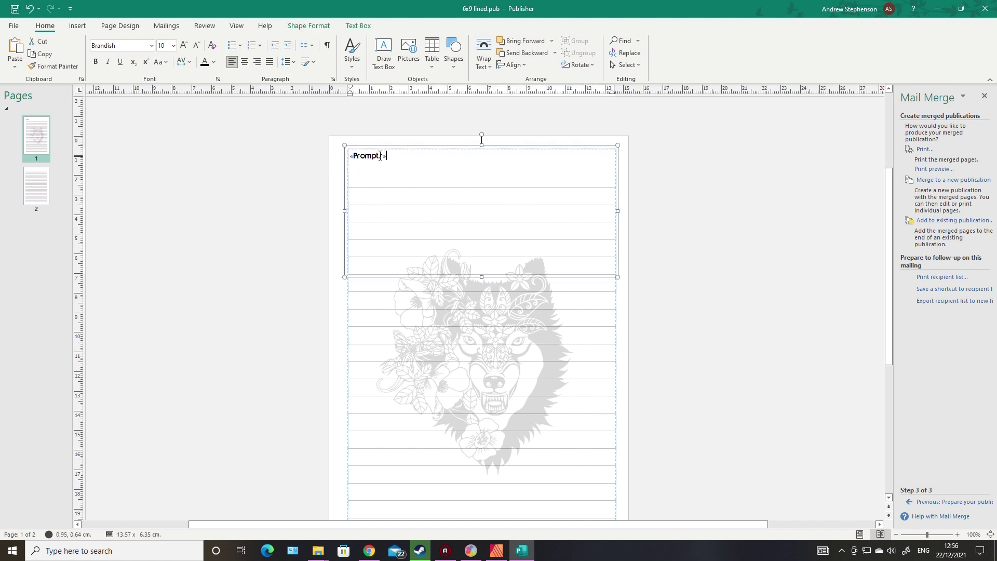
left_click(460, 322)
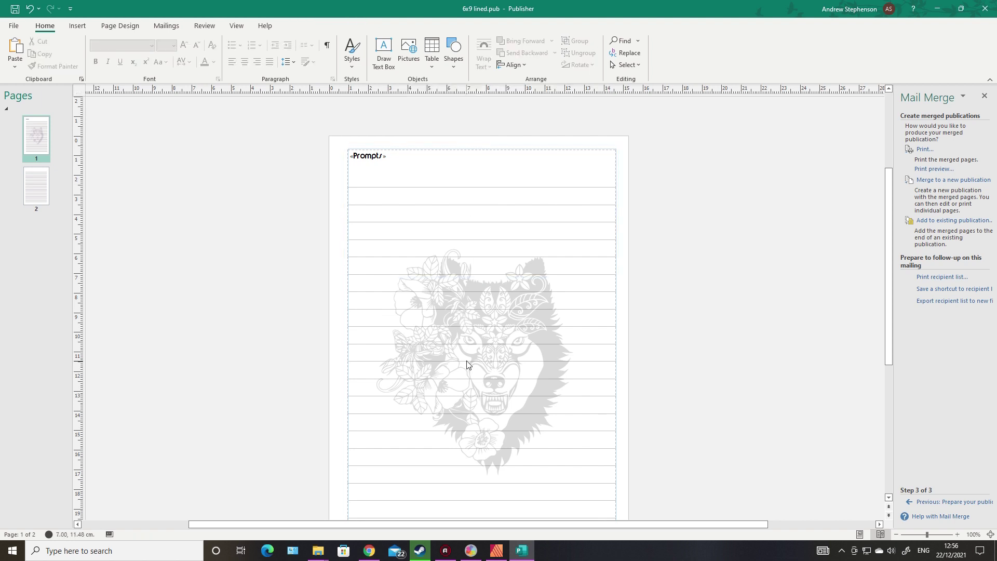
left_click(236, 26)
left_click(39, 61)
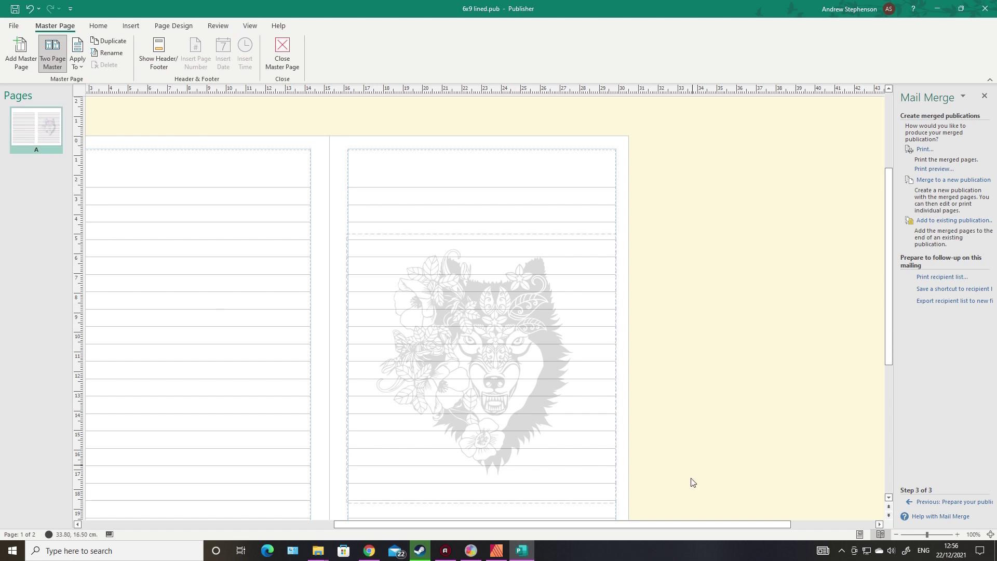
Shorten the left master page's lined table so it covers only the lower half
left_click_drag(676, 525, 647, 526)
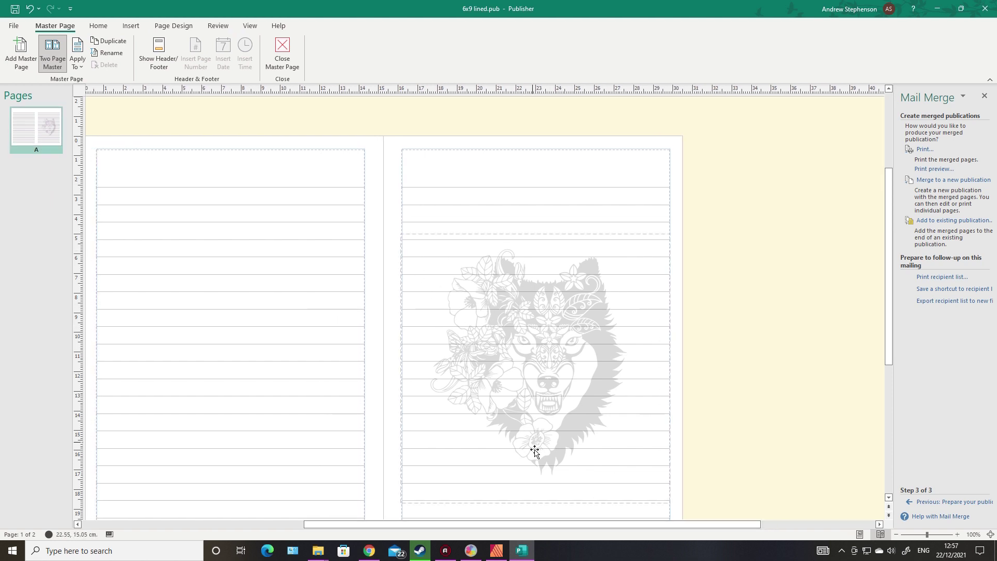
left_click_drag(571, 526, 472, 535)
left_click(389, 340)
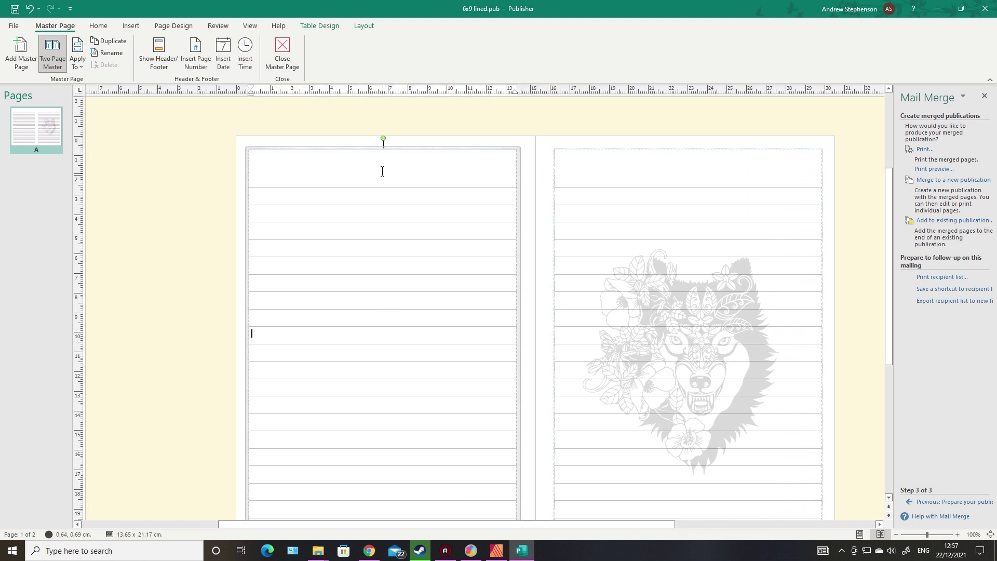
left_click_drag(383, 148, 383, 356)
left_click(170, 385)
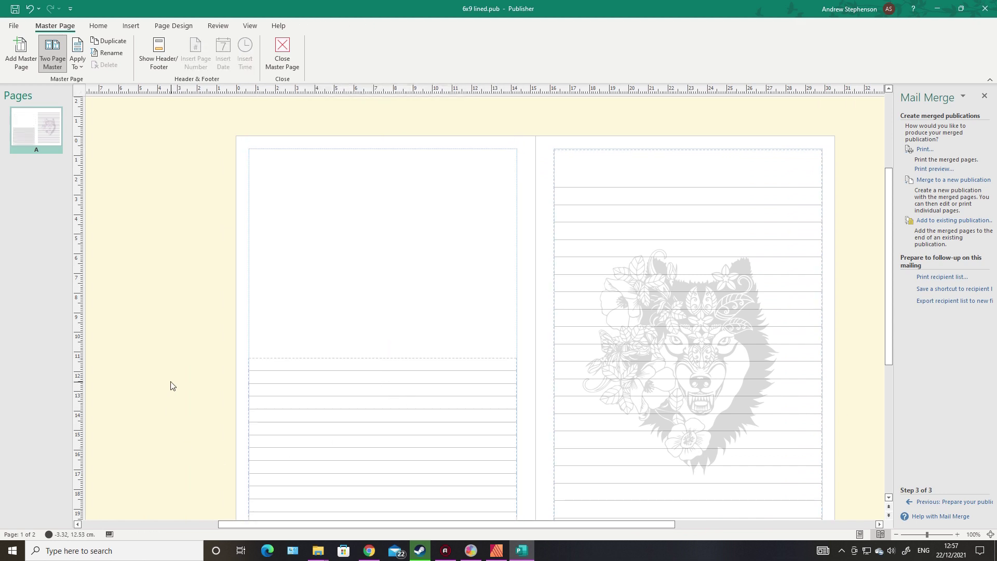
Undo the resize so lines fill the page again, and close Master Page view
scroll(378, 396, "down", 2)
scroll(171, 443, "down", 3)
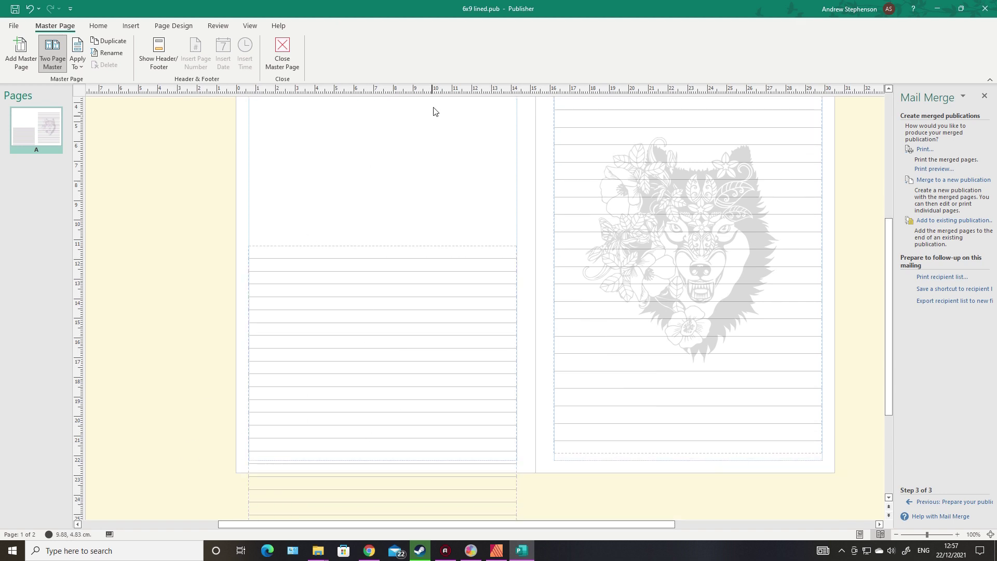
scroll(202, 234, "up", 3)
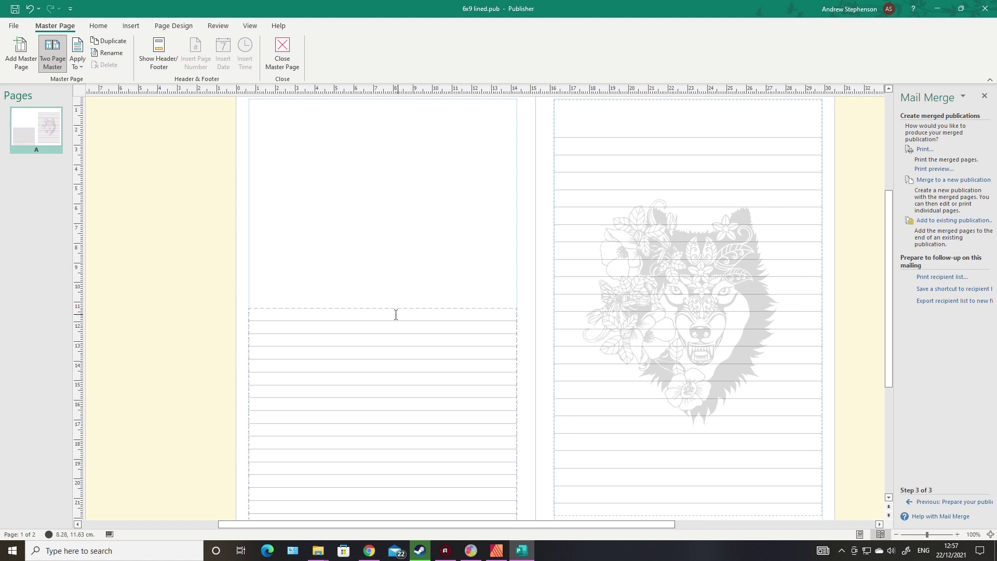
key("ctrl+z")
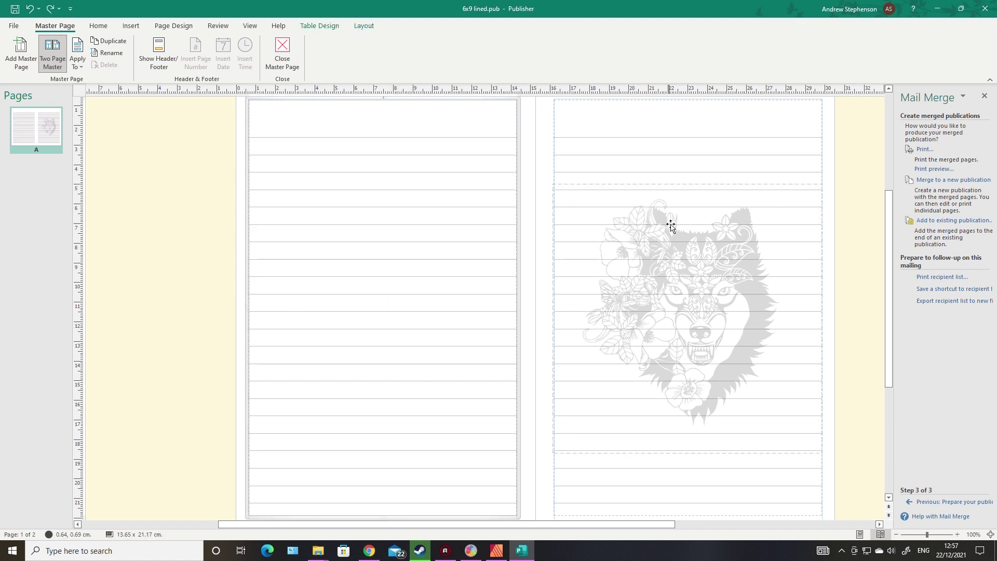
left_click(285, 52)
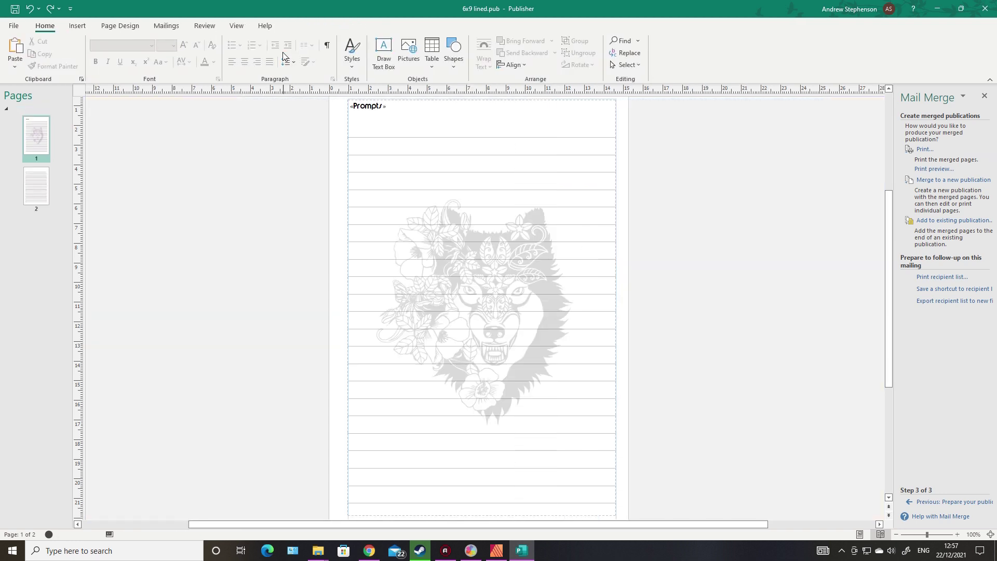